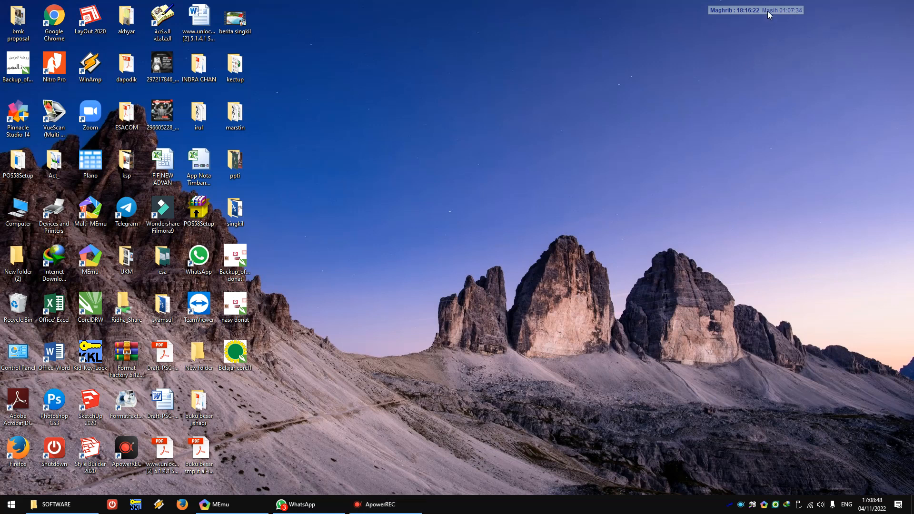
# Step: Launch CorelDRAW X7 from the desktop and place the prayer-time widget clear of the working area
pyautogui.moveTo(768, 10); pyautogui.dragTo(650, 16)
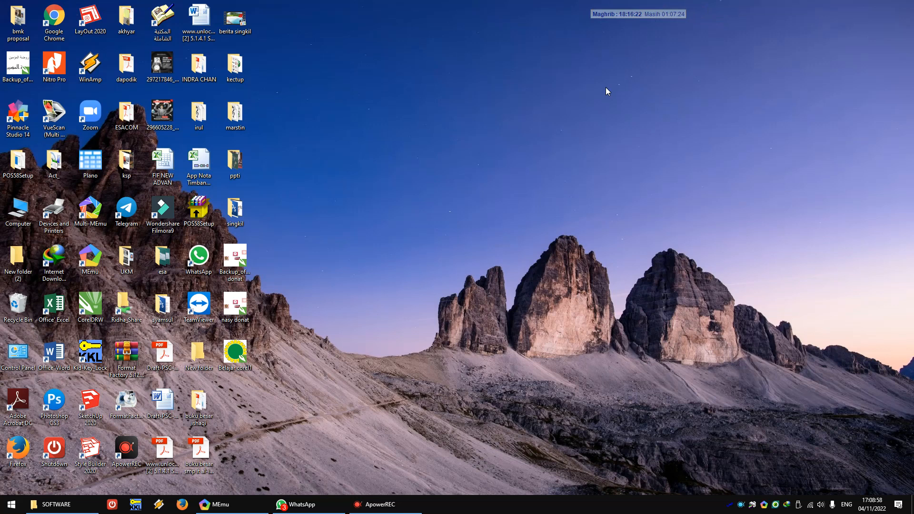
pyautogui.doubleClick(96, 319)
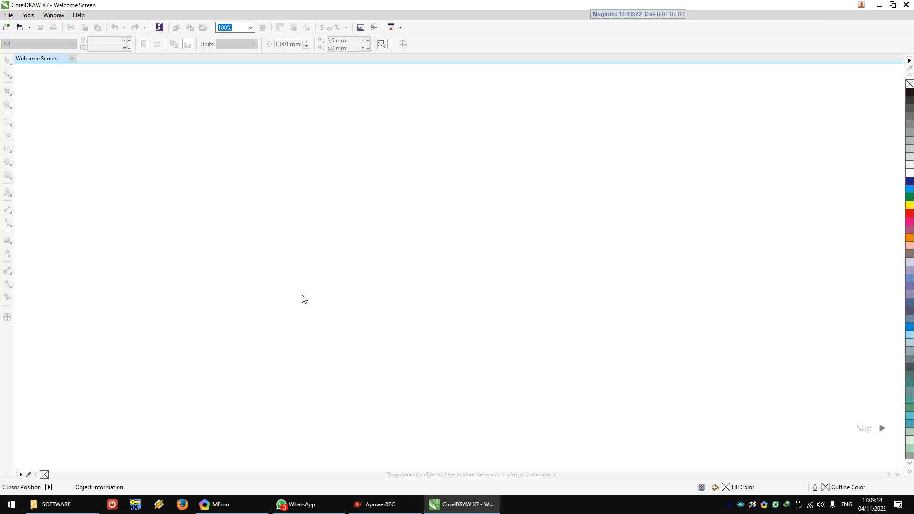
pyautogui.click(652, 16)
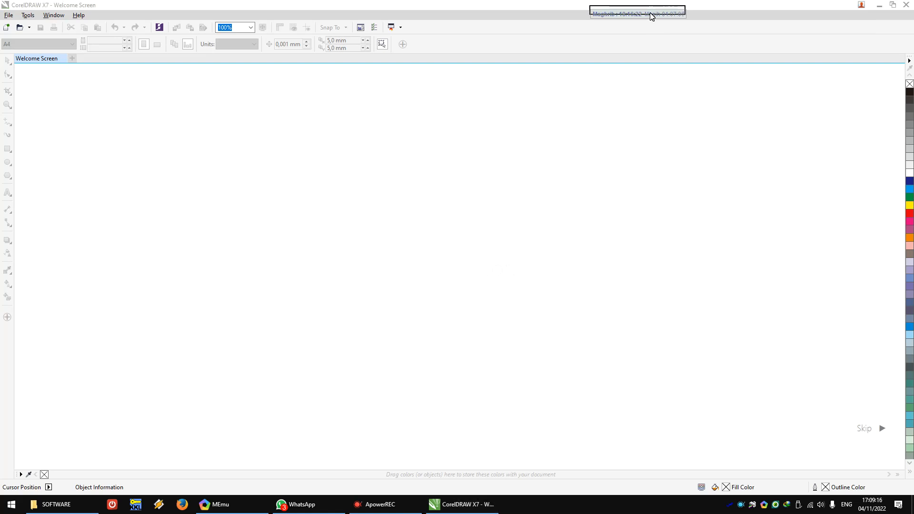
pyautogui.click(651, 14)
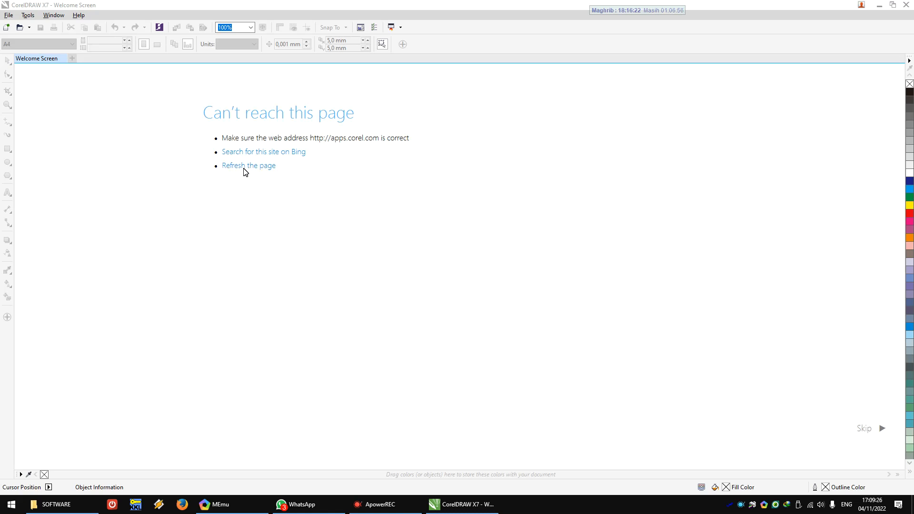
# Step: Create a new A4 portrait document in CMYK at 300 dpi, and close it again
pyautogui.click(8, 17)
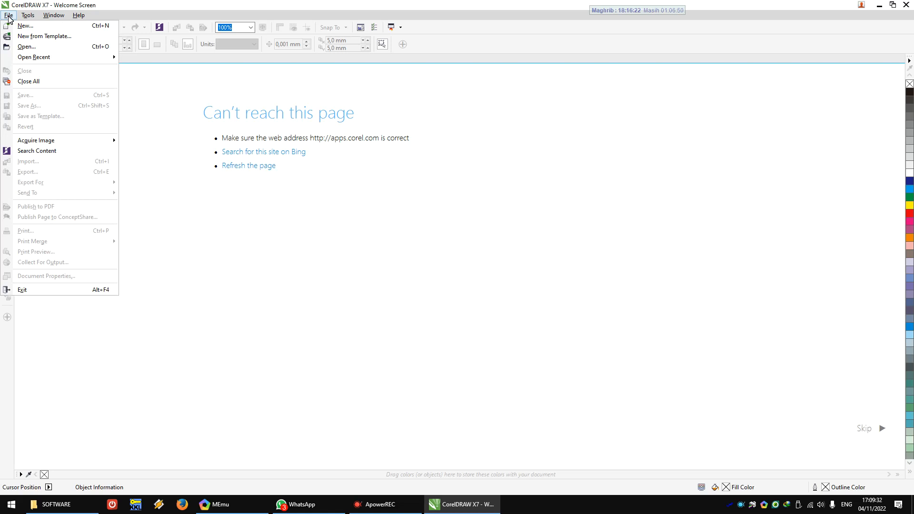
pyautogui.click(17, 28)
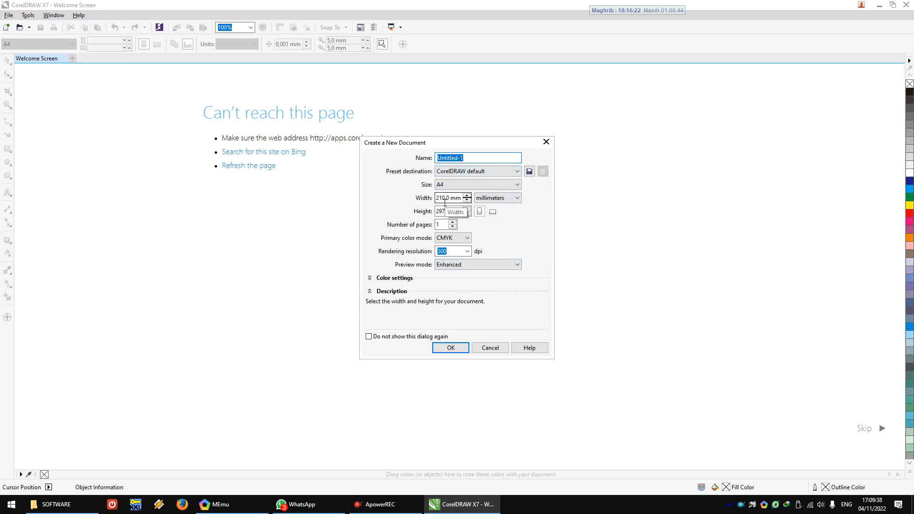
pyautogui.click(455, 349)
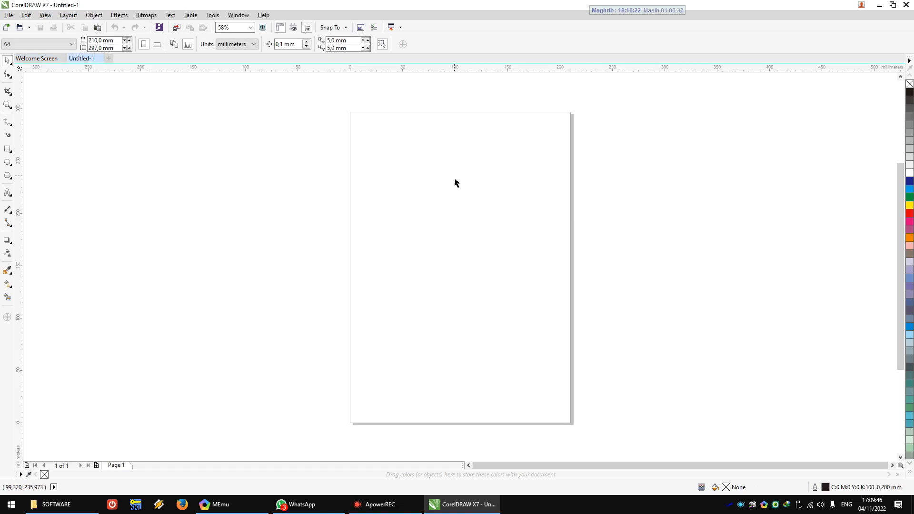
pyautogui.click(99, 59)
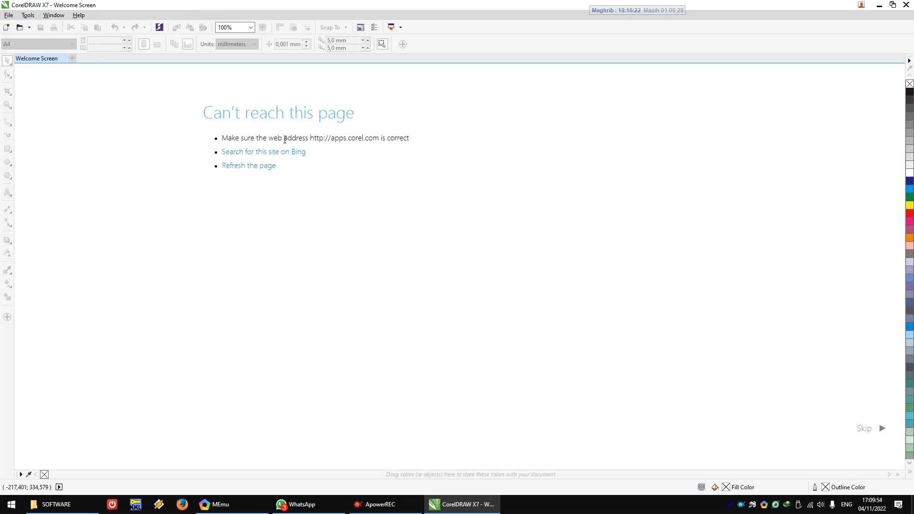
# Step: Create a blank A4 portrait document with the default CMYK and 300 dpi settings
pyautogui.hotkey('ctrl', 'n')
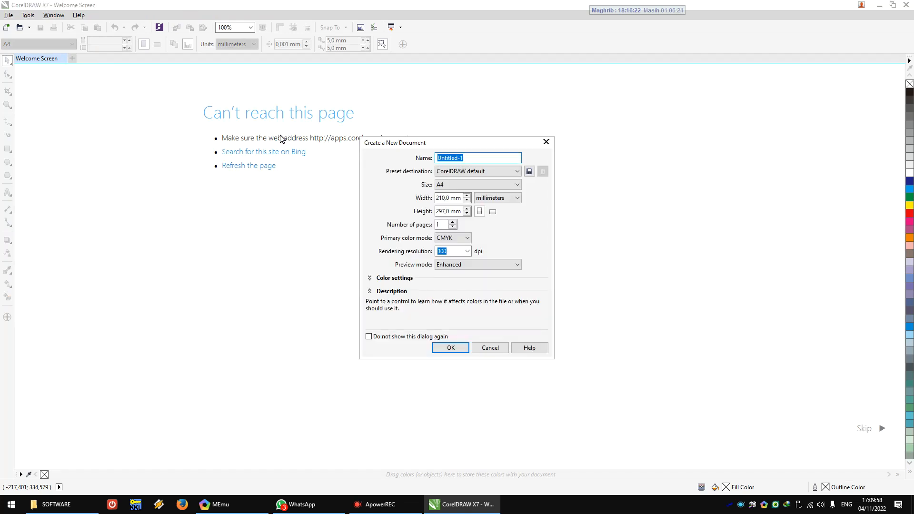
pyautogui.press('Return')
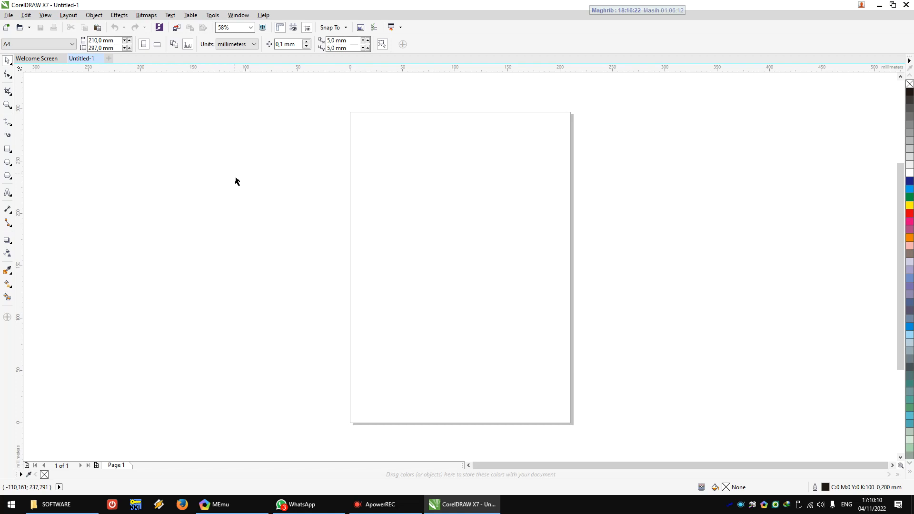
# Step: Open the existing drawing Belajar corel1.cdr
pyautogui.click(9, 16)
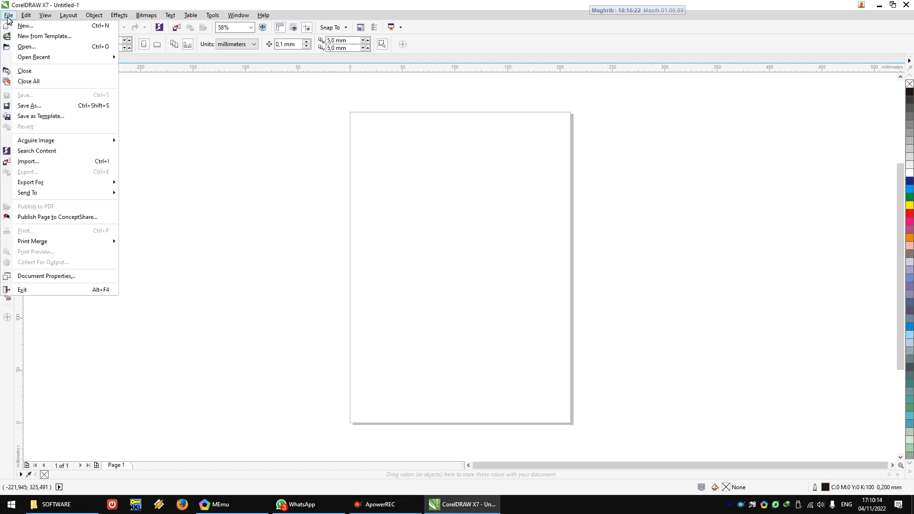
pyautogui.click(26, 46)
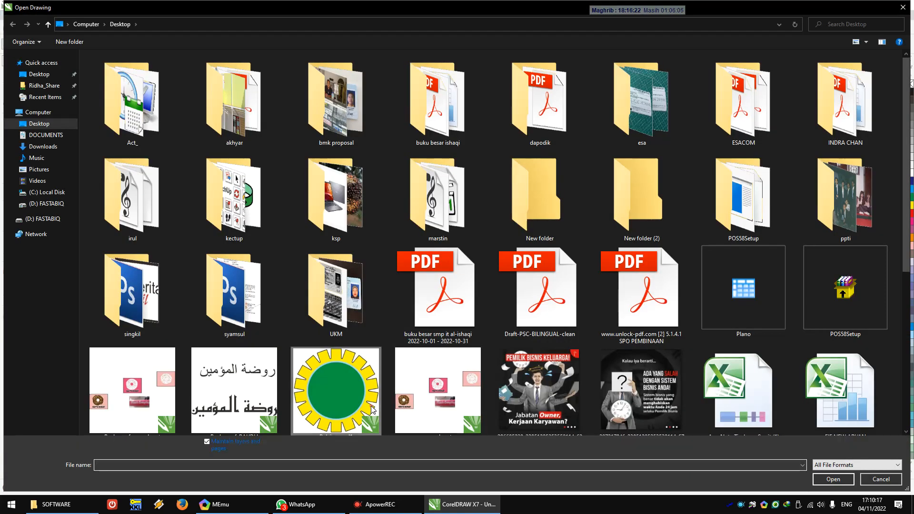
pyautogui.doubleClick(373, 410)
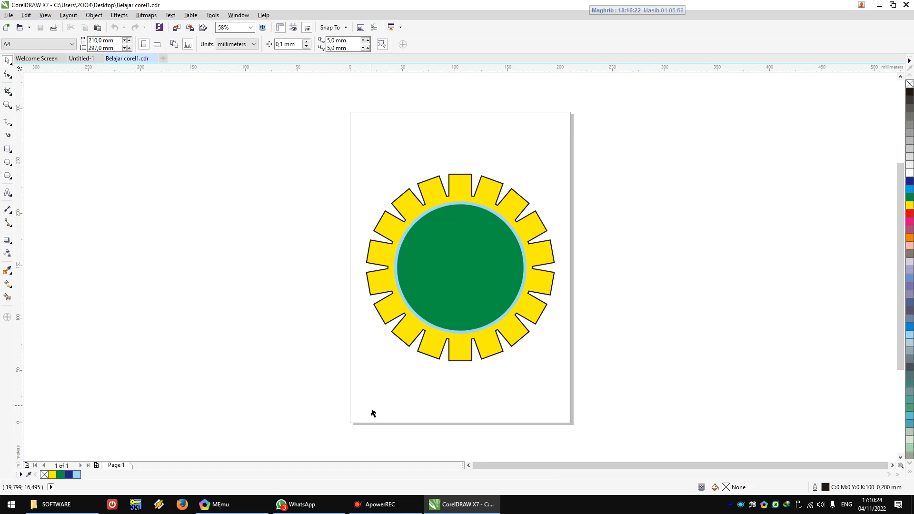
# Step: Move the yellow gear and green circle together off the page to the empty area directly above it
pyautogui.scroll(-2, 352, 351)
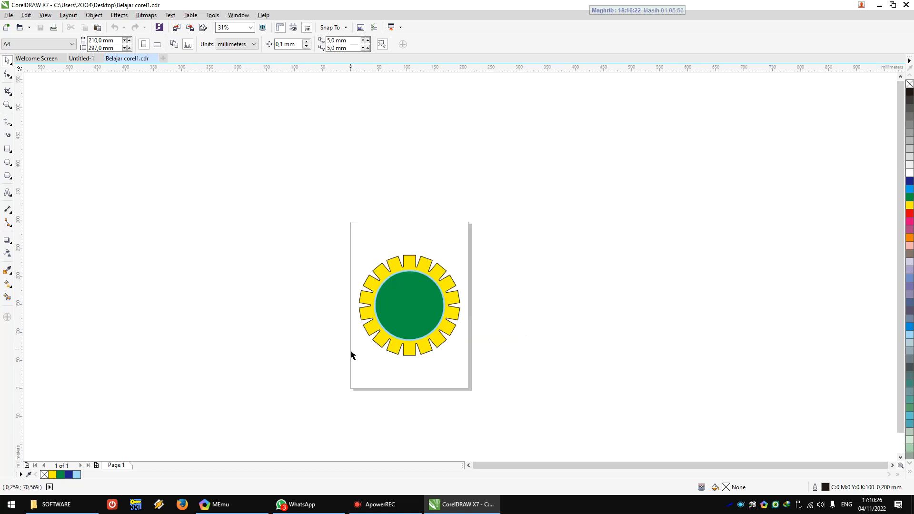
pyautogui.moveTo(320, 227); pyautogui.dragTo(518, 392)
pyautogui.moveTo(416, 311); pyautogui.dragTo(406, 178)
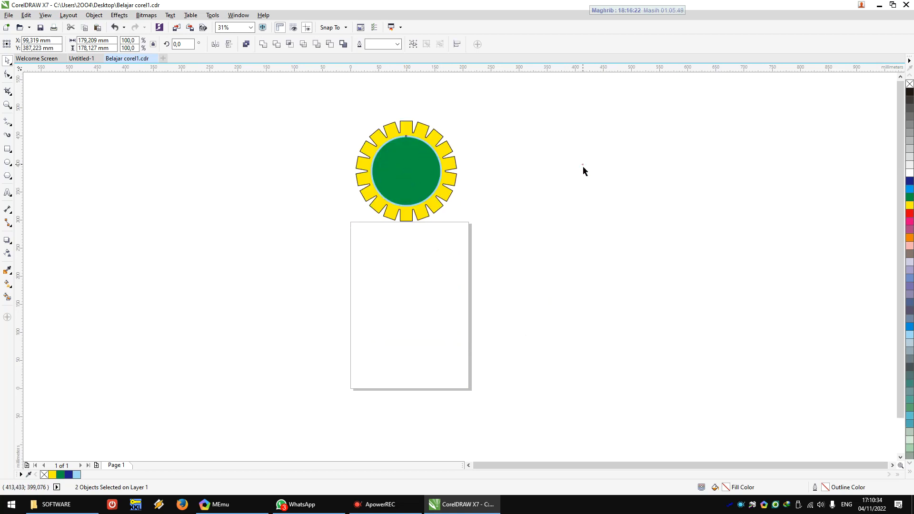
pyautogui.click(582, 166)
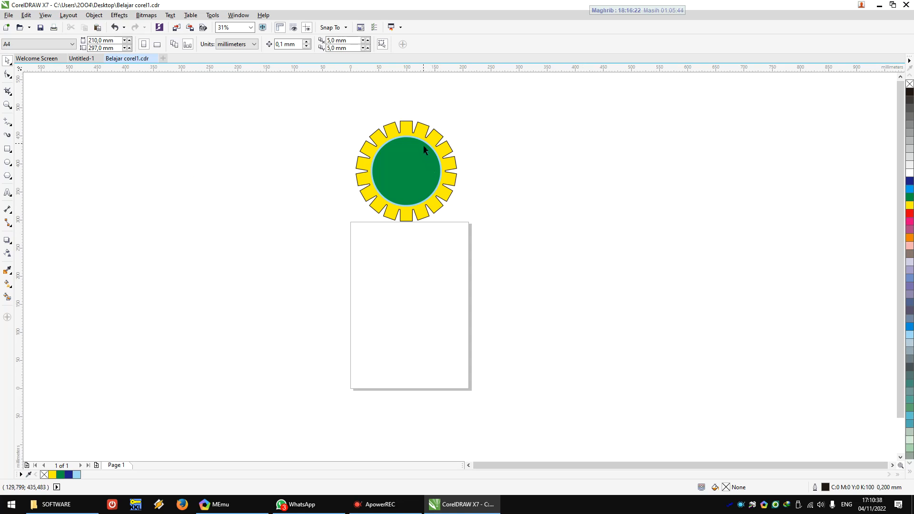
# Step: Separate the green circle from the yellow gear and place the two shapes side by side above the page
pyautogui.moveTo(414, 141); pyautogui.dragTo(528, 153)
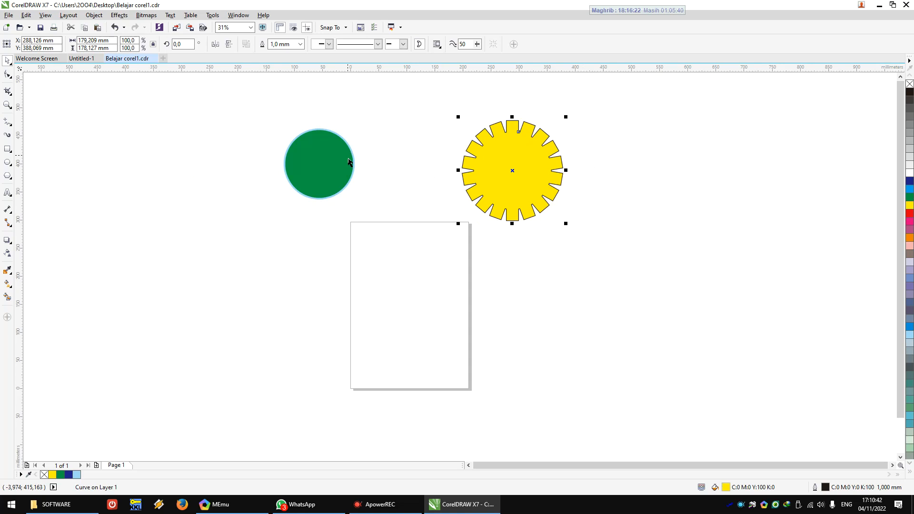
pyautogui.moveTo(354, 163); pyautogui.dragTo(406, 147)
pyautogui.moveTo(486, 159); pyautogui.dragTo(437, 136)
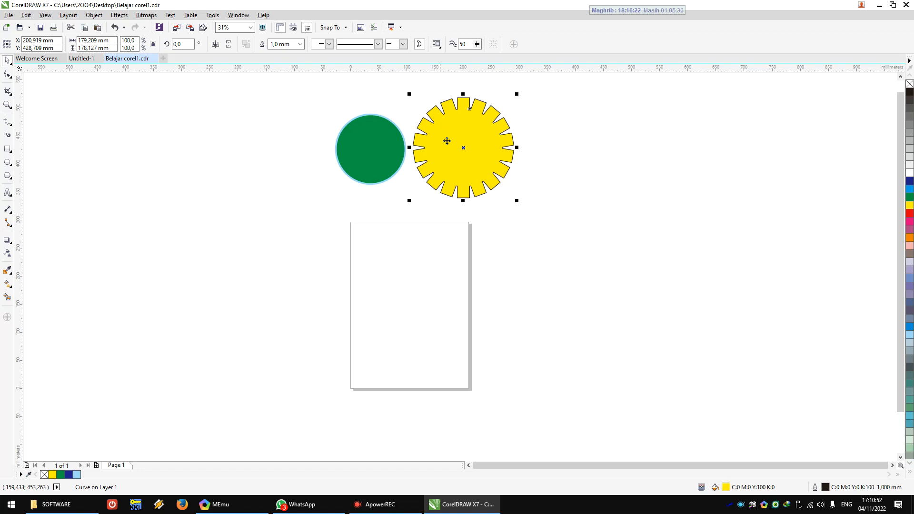
pyautogui.scroll(5, 486, 138)
pyautogui.scroll(-5, 490, 146)
pyautogui.scroll(3, 275, 181)
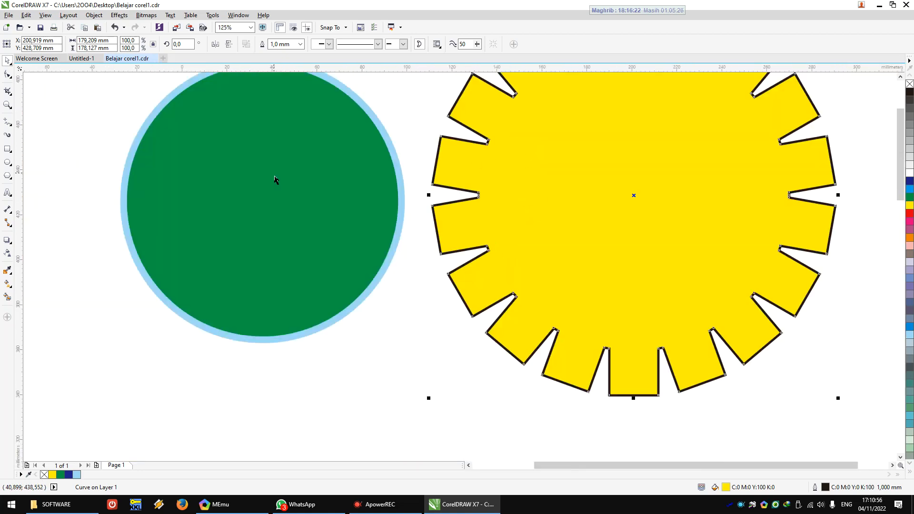
pyautogui.click(396, 165)
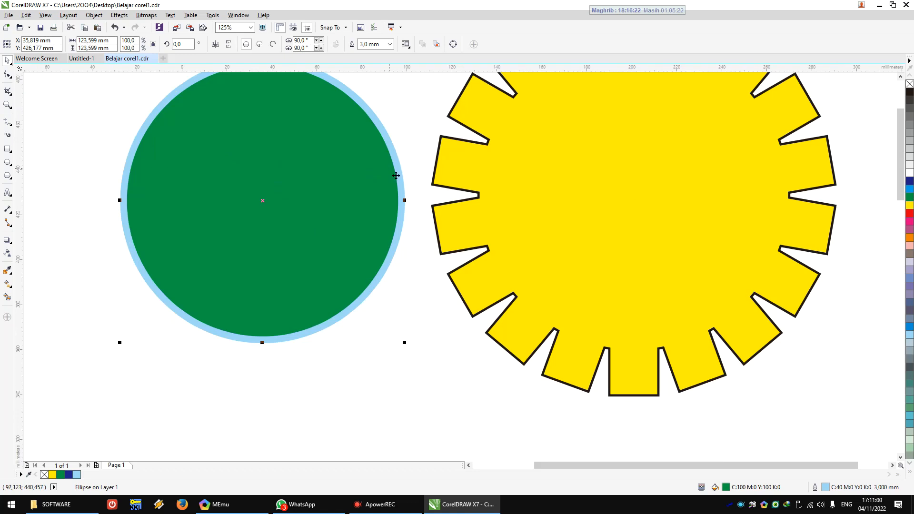
pyautogui.scroll(-4, 382, 173)
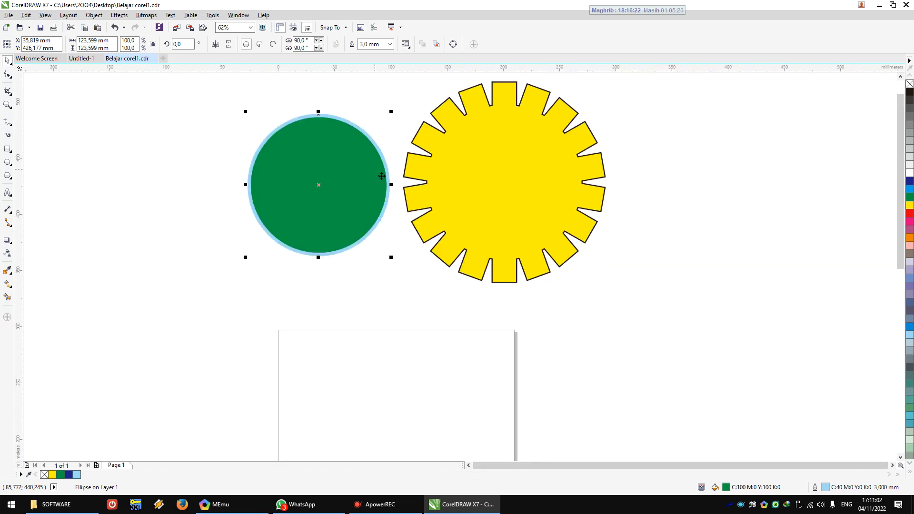
# Step: Centre the green circle and yellow gear on the page, and move the reassembled emblem back above the page
pyautogui.moveTo(275, 103); pyautogui.dragTo(586, 279)
pyautogui.press('p')
pyautogui.moveTo(400, 332); pyautogui.dragTo(407, 164)
pyautogui.click(511, 208)
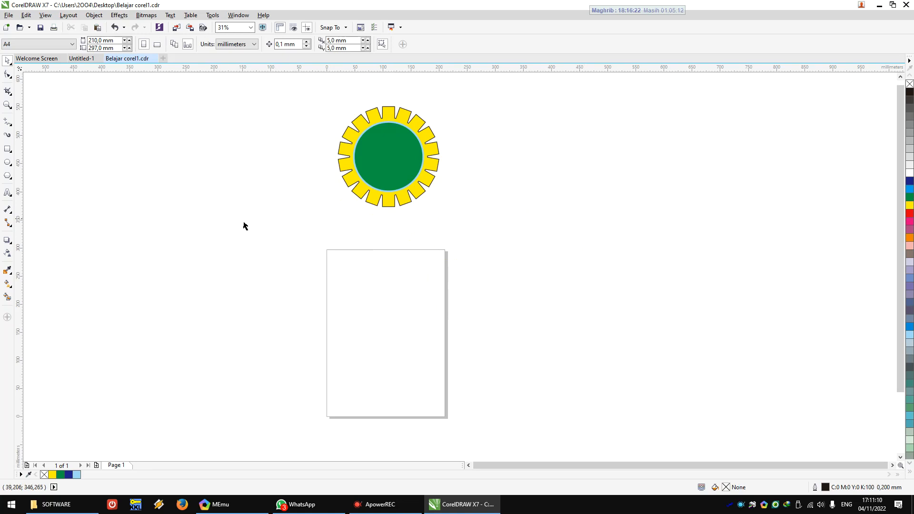
# Step: Draw a perfect circle about 151 mm in diameter from its centre in the empty area beside the page
pyautogui.click(8, 165)
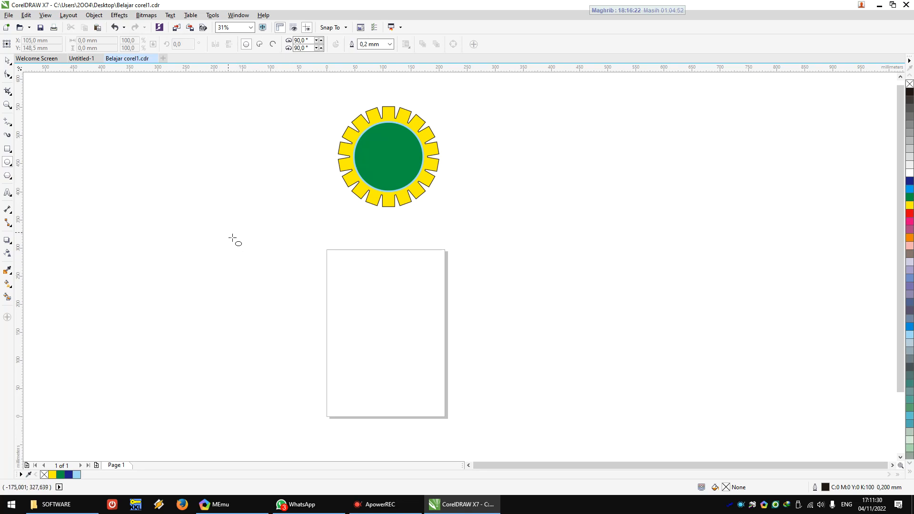
pyautogui.moveTo(228, 232)
pyautogui.mouseDown()
pyautogui.moveTo(247, 260)
pyautogui.moveTo(312, 288)
pyautogui.moveTo(290, 285)
pyautogui.moveTo(300, 312)
pyautogui.moveTo(308, 308)
pyautogui.moveTo(292, 284)
pyautogui.moveTo(312, 315)
pyautogui.moveTo(300, 310)
pyautogui.moveTo(300, 287)
pyautogui.moveTo(297, 303)
pyautogui.moveTo(292, 267)
pyautogui.moveTo(268, 263)
pyautogui.moveTo(294, 288)
pyautogui.moveTo(294, 279)
pyautogui.moveTo(292, 294)
pyautogui.moveTo(277, 275)
pyautogui.moveTo(310, 256)
pyautogui.moveTo(267, 273)
pyautogui.moveTo(250, 256)
pyautogui.moveTo(288, 298)
pyautogui.moveTo(255, 257)
pyautogui.moveTo(284, 296)
pyautogui.moveTo(259, 263)
pyautogui.moveTo(273, 281)
pyautogui.mouseUp()
pyautogui.press('shift')
pyautogui.press('ctrl')
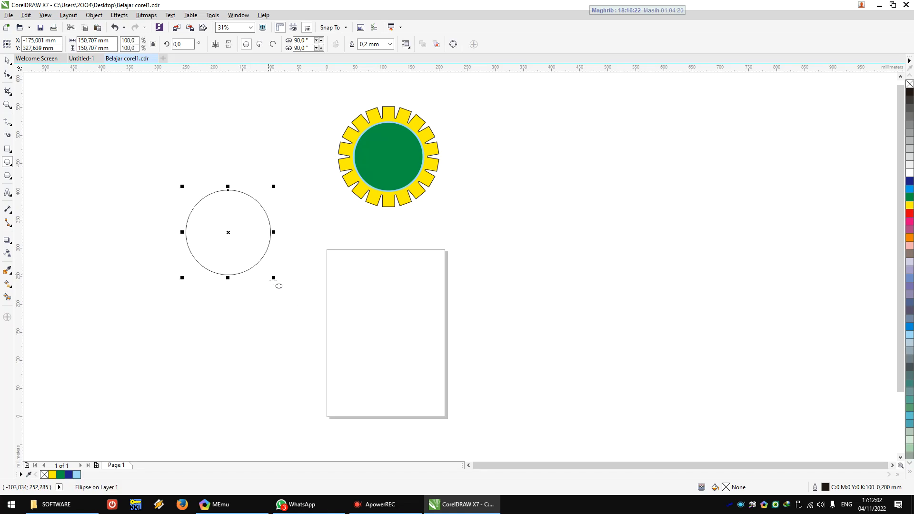
# Step: Centre the newly drawn circle on the page
pyautogui.click(7, 61)
pyautogui.moveTo(235, 235); pyautogui.dragTo(266, 255)
pyautogui.scroll(4, 276, 263)
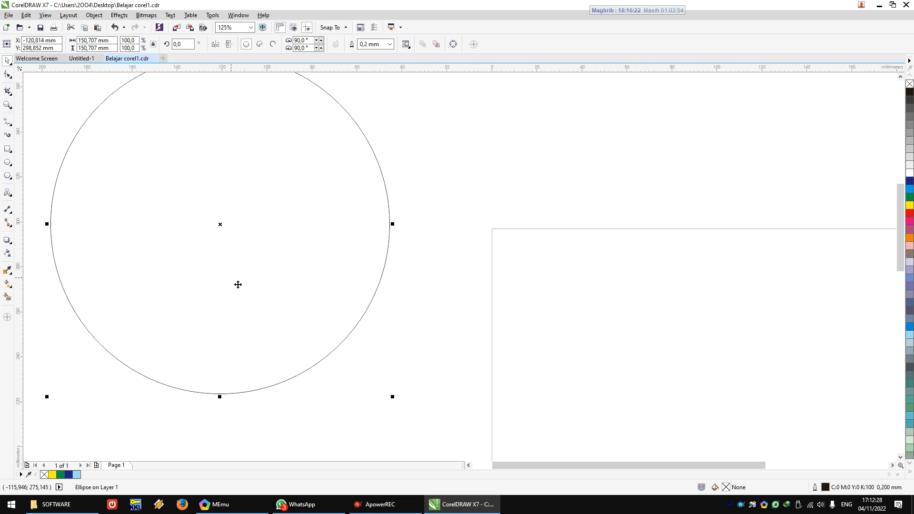
pyautogui.scroll(-2, 238, 284)
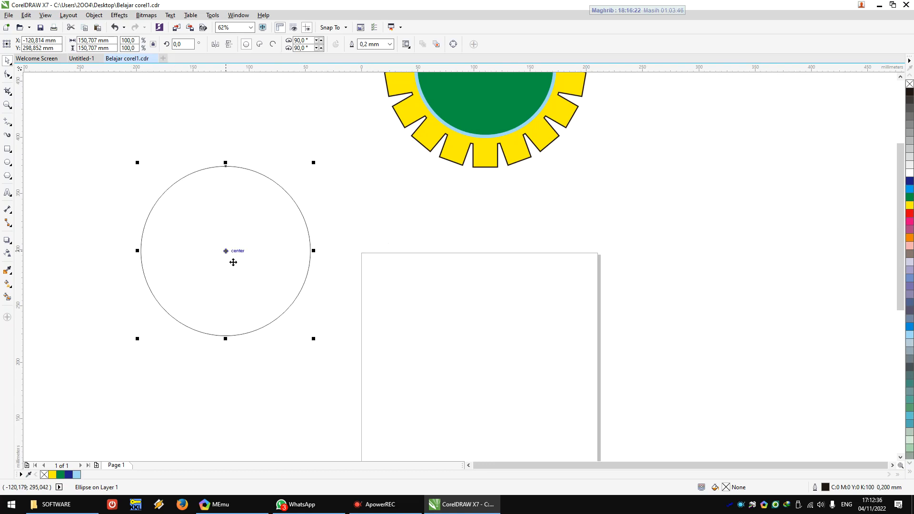
pyautogui.scroll(-2, 234, 262)
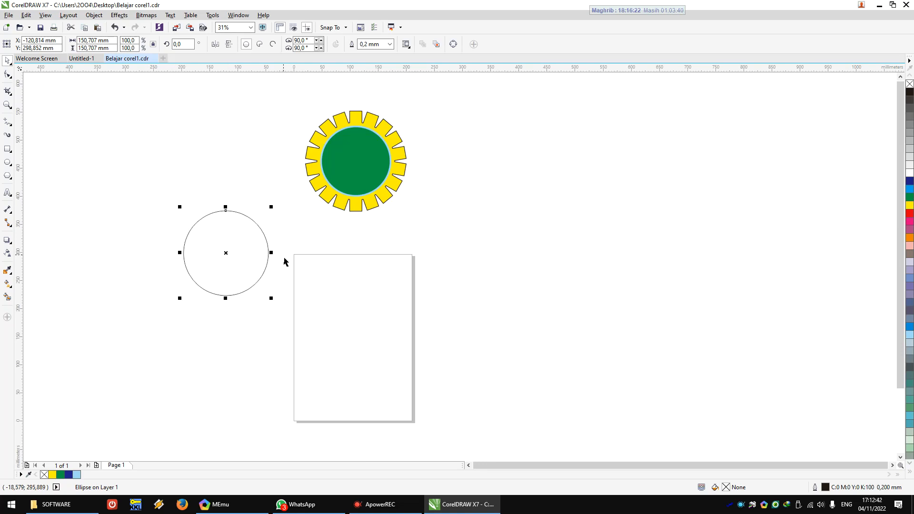
pyautogui.press('p')
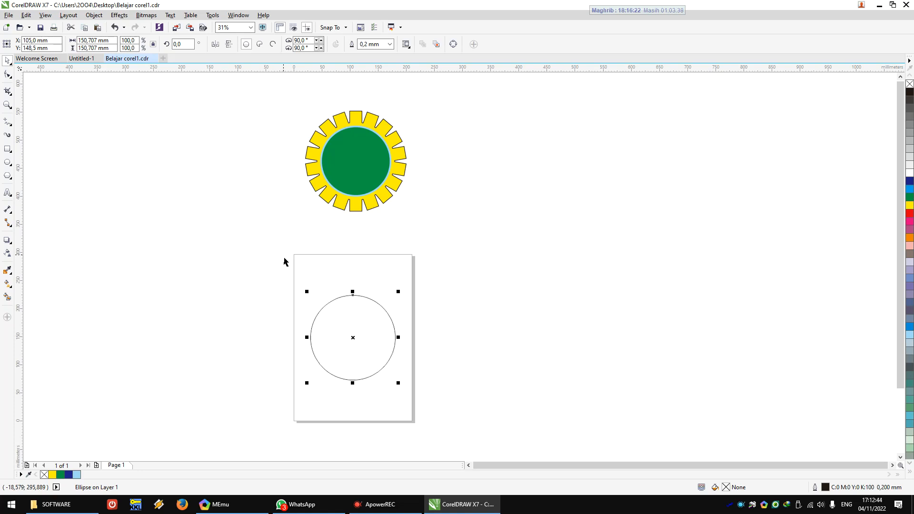
# Step: Move the unfilled circle away from the page's middle and centre it on the page again
pyautogui.scroll(2, 378, 407)
pyautogui.scroll(-4, 355, 333)
pyautogui.moveTo(347, 324); pyautogui.dragTo(448, 266)
pyautogui.press('p')
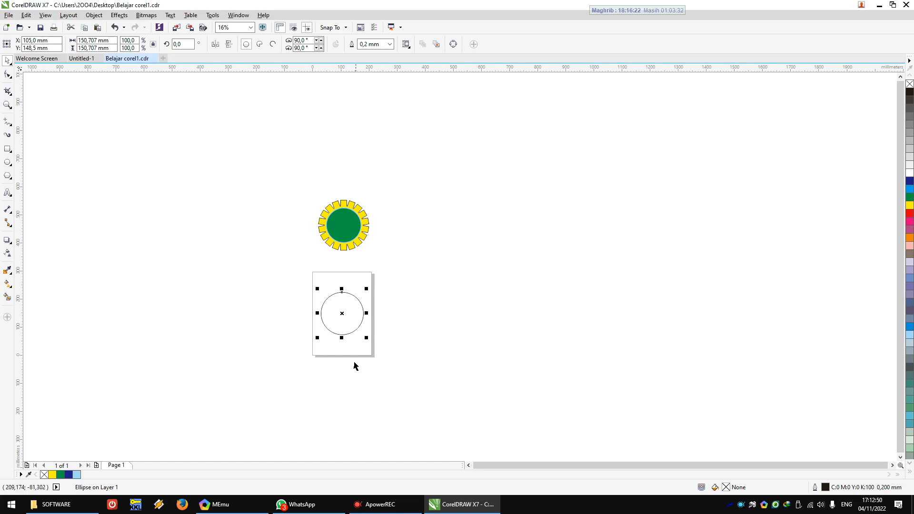
# Step: Examine the centred circle and the gear emblem above the page at several magnifications, leaving nothing selected
pyautogui.scroll(1, 354, 360)
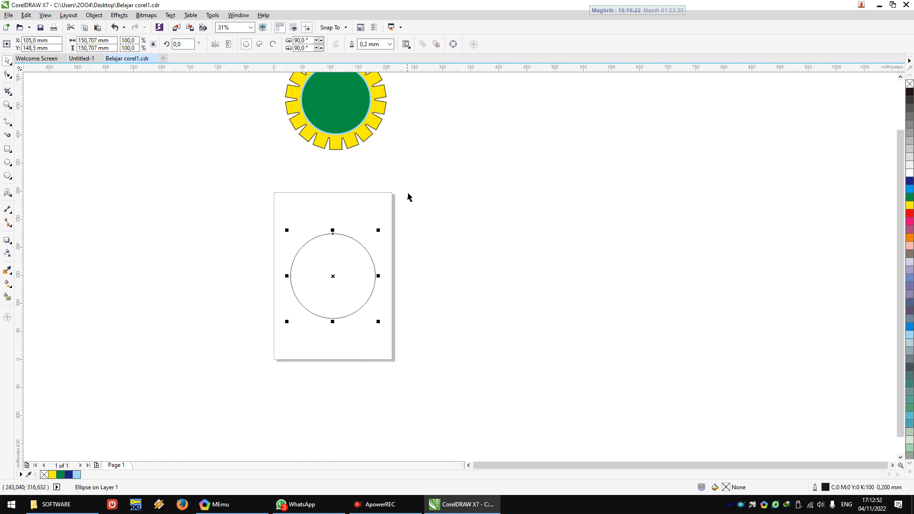
pyautogui.scroll(-1, 406, 192)
pyautogui.scroll(1, 395, 182)
pyautogui.scroll(-1, 361, 200)
pyautogui.scroll(2, 363, 187)
pyautogui.scroll(-2, 365, 188)
pyautogui.scroll(2, 364, 189)
pyautogui.scroll(-1, 365, 189)
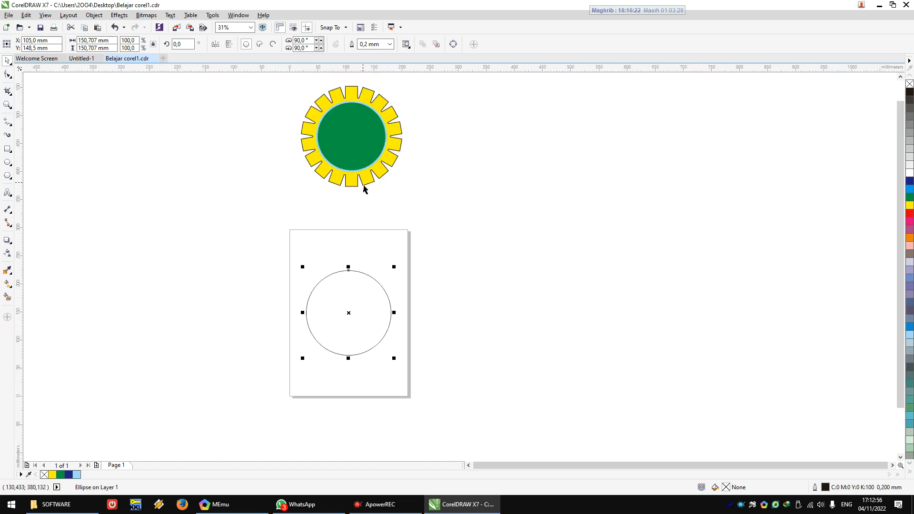
pyautogui.scroll(1, 364, 189)
pyautogui.scroll(-1, 364, 188)
pyautogui.click(251, 28)
pyautogui.click(251, 29)
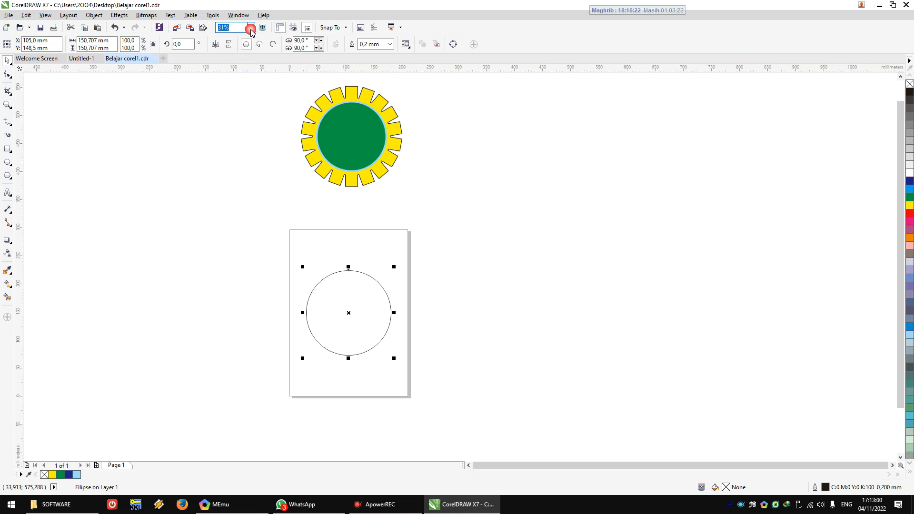
pyautogui.click(275, 159)
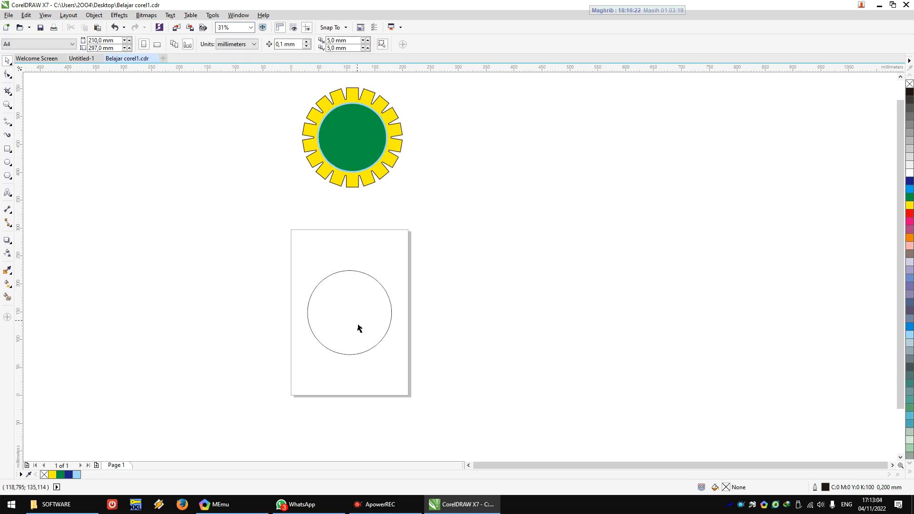
pyautogui.scroll(2, 359, 328)
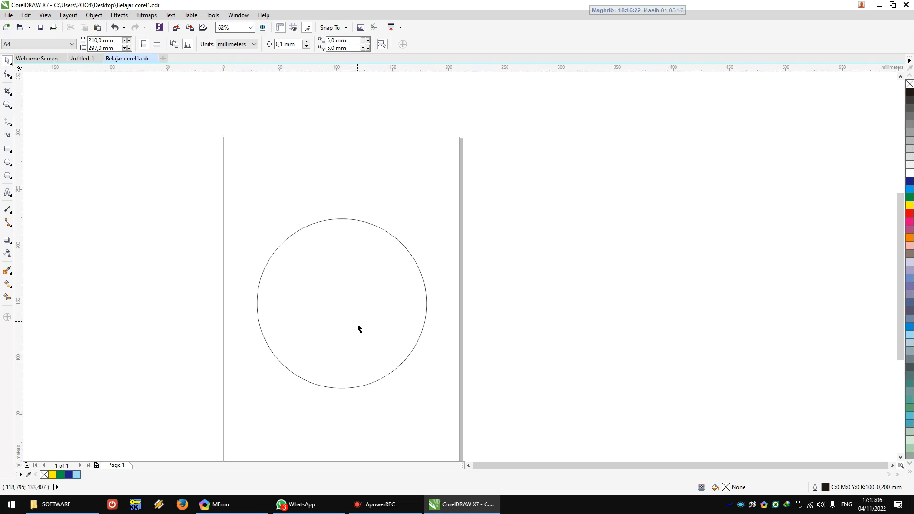
pyautogui.scroll(-2, 360, 329)
pyautogui.scroll(2, 360, 329)
pyautogui.scroll(-2, 359, 329)
pyautogui.scroll(2, 359, 329)
pyautogui.scroll(-2, 359, 329)
pyautogui.scroll(1, 357, 328)
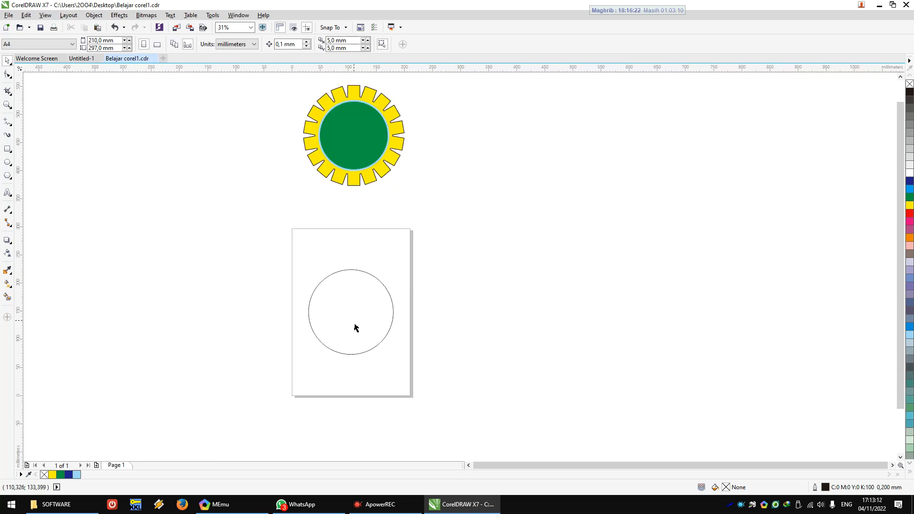
# Step: Draw a tall narrow rectangle about 19 mm wide and 201 mm high in the empty area beside the page
pyautogui.click(7, 149)
pyautogui.moveTo(209, 248); pyautogui.dragTo(220, 363)
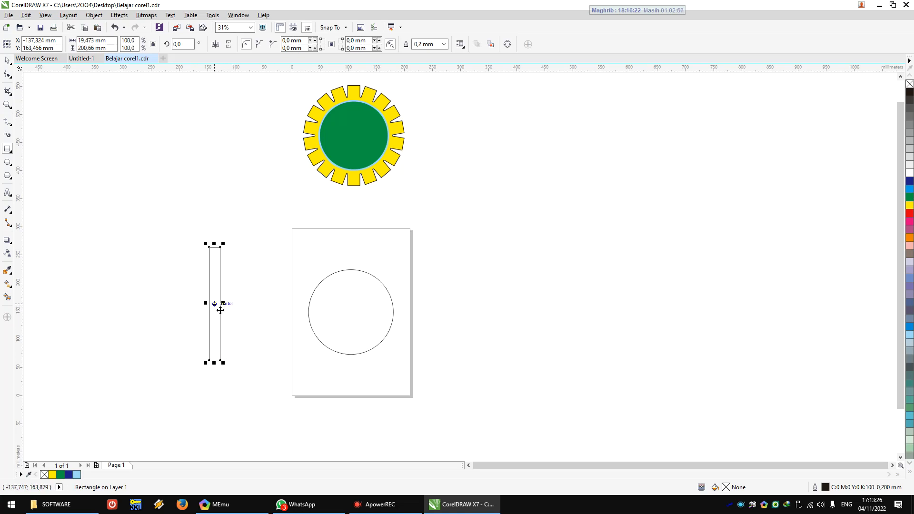
pyautogui.scroll(1, 221, 310)
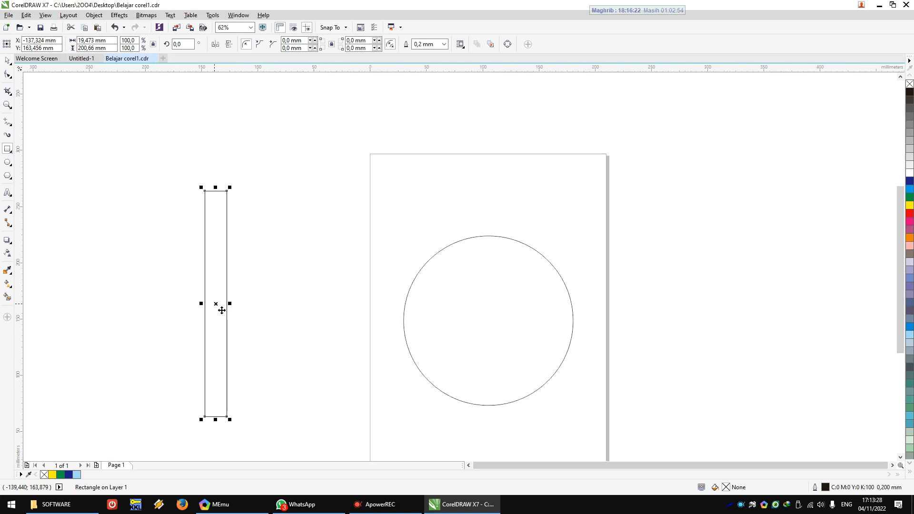
pyautogui.moveTo(225, 306); pyautogui.dragTo(226, 307)
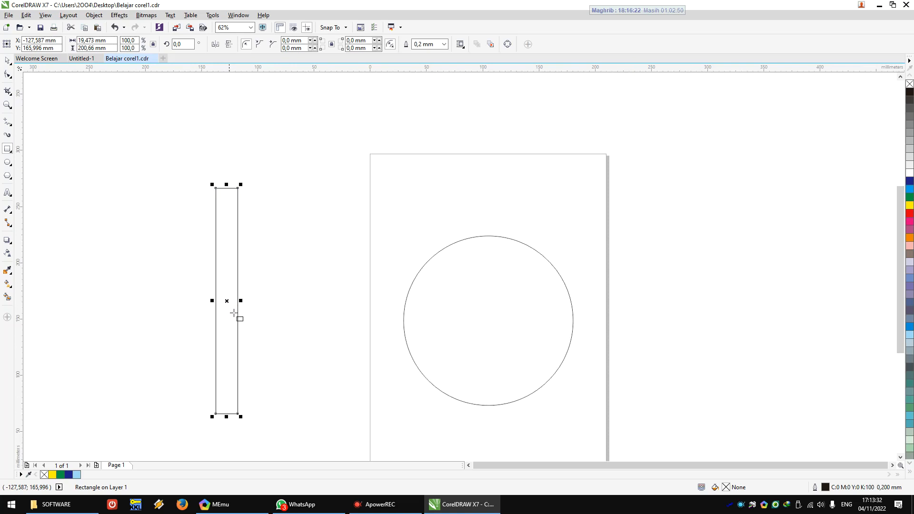
pyautogui.scroll(2, 233, 315)
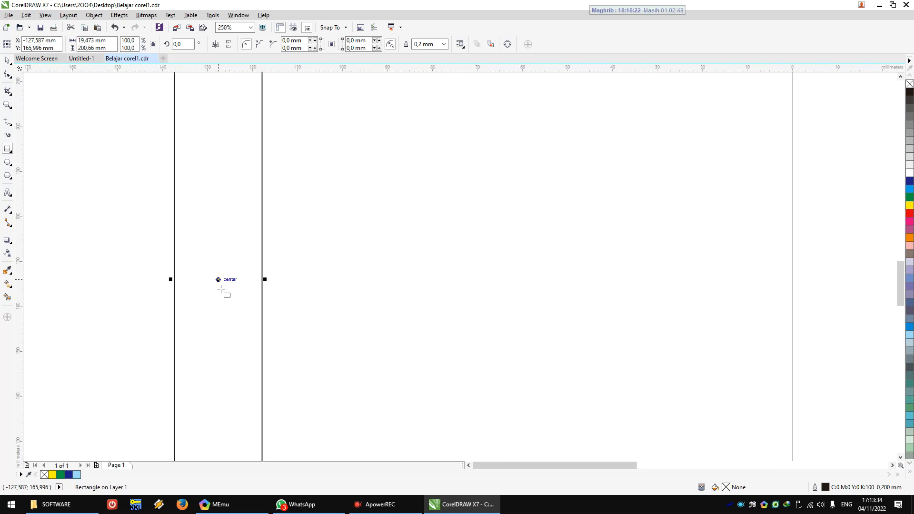
pyautogui.scroll(-2, 232, 329)
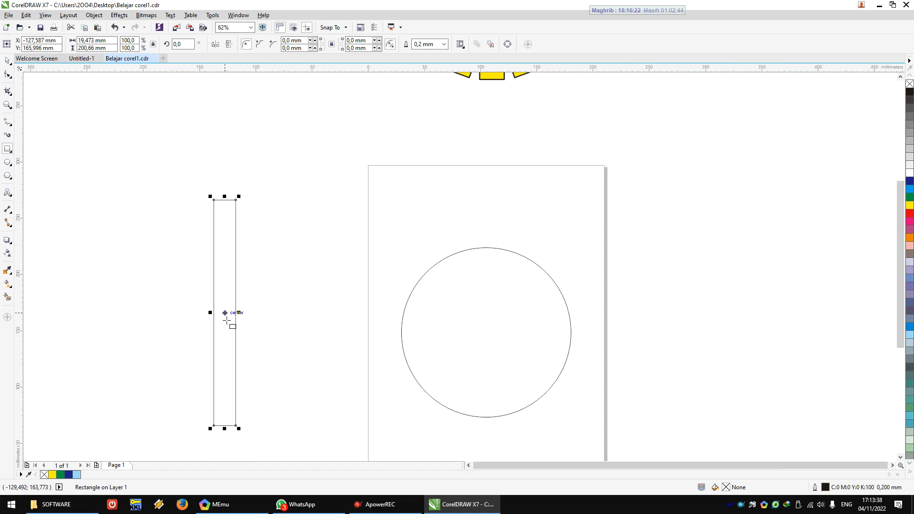
# Step: Centre the narrow rectangle on the page over the circle and leave nothing selected
pyautogui.moveTo(231, 317); pyautogui.dragTo(277, 307)
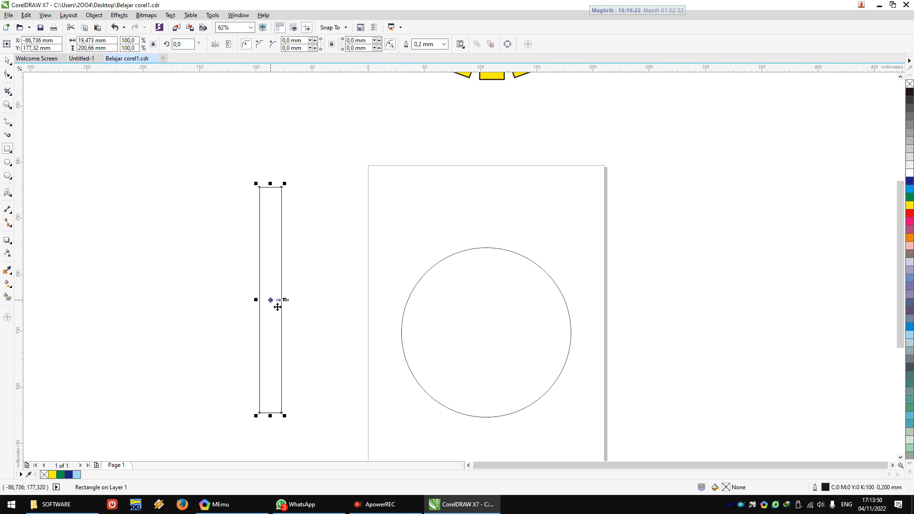
pyautogui.press('p')
pyautogui.scroll(-2, 278, 307)
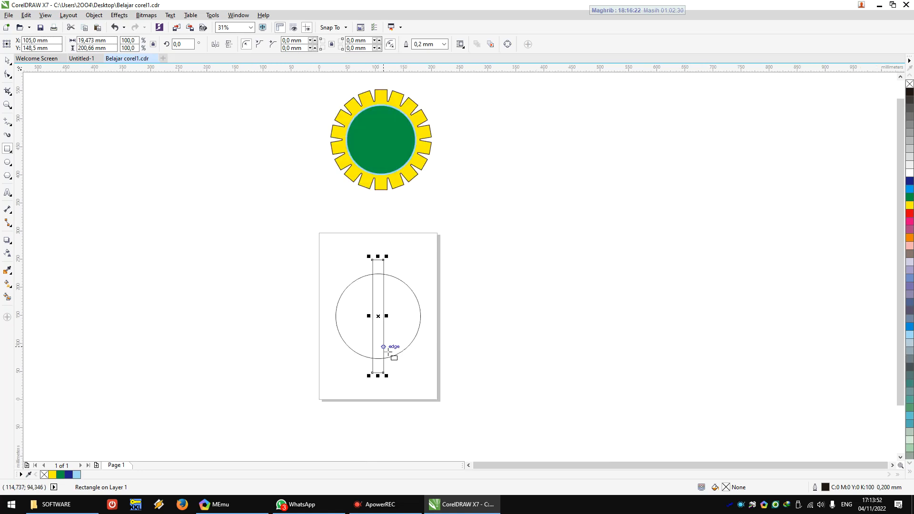
pyautogui.scroll(2, 389, 351)
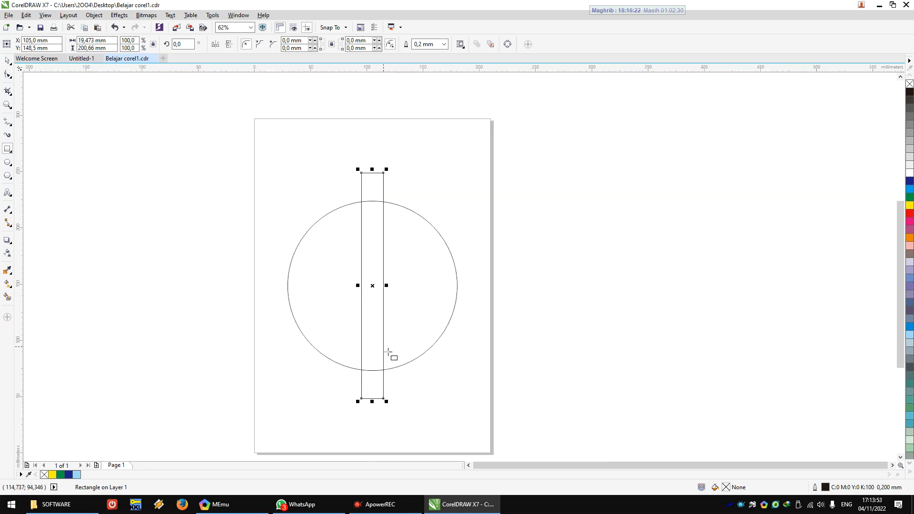
pyautogui.click(8, 61)
pyautogui.click(113, 166)
pyautogui.scroll(-1, 239, 227)
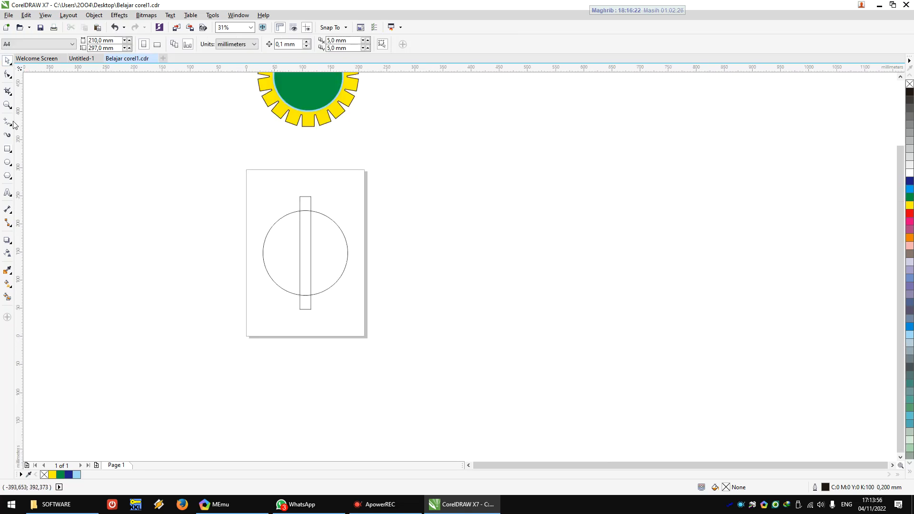
# Step: Magnify the page and the upper end of the narrow rectangle with the Zoom tool
pyautogui.click(8, 105)
pyautogui.moveTo(244, 168); pyautogui.dragTo(373, 348)
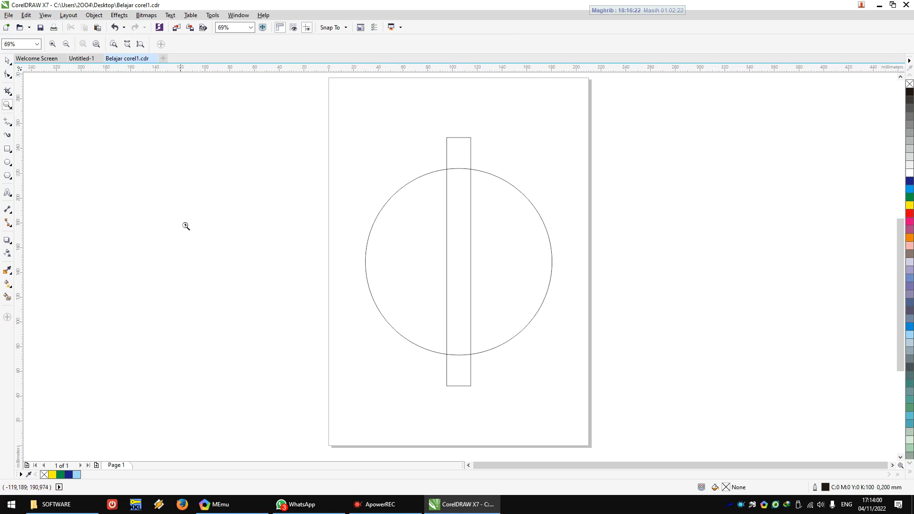
pyautogui.scroll(-2, 185, 224)
pyautogui.scroll(-4, 184, 227)
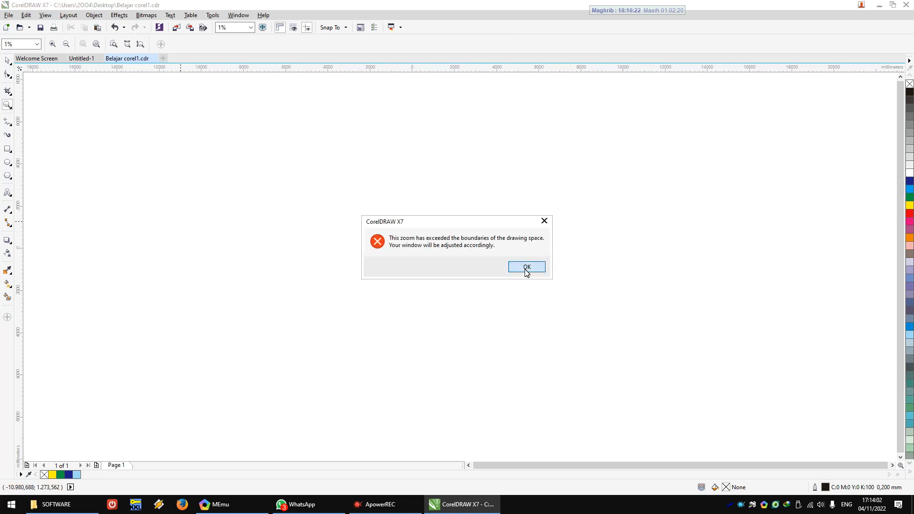
pyautogui.click(526, 265)
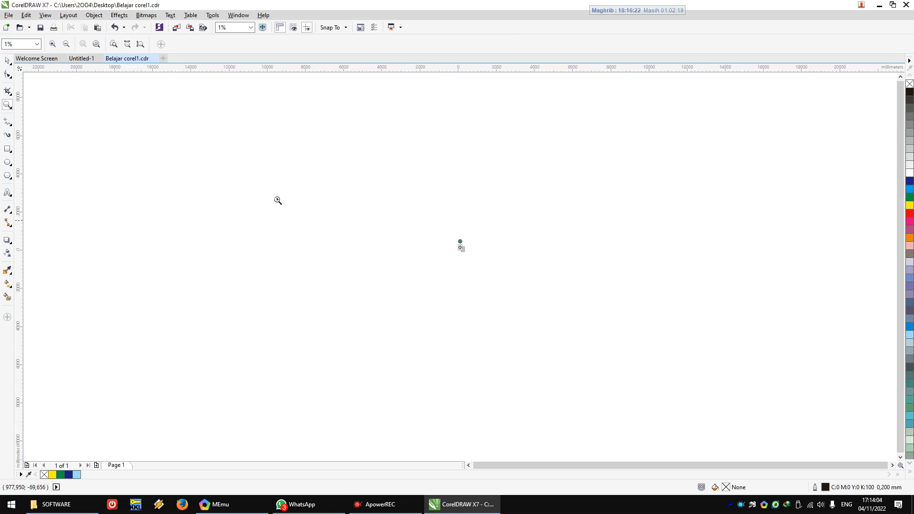
pyautogui.click(8, 61)
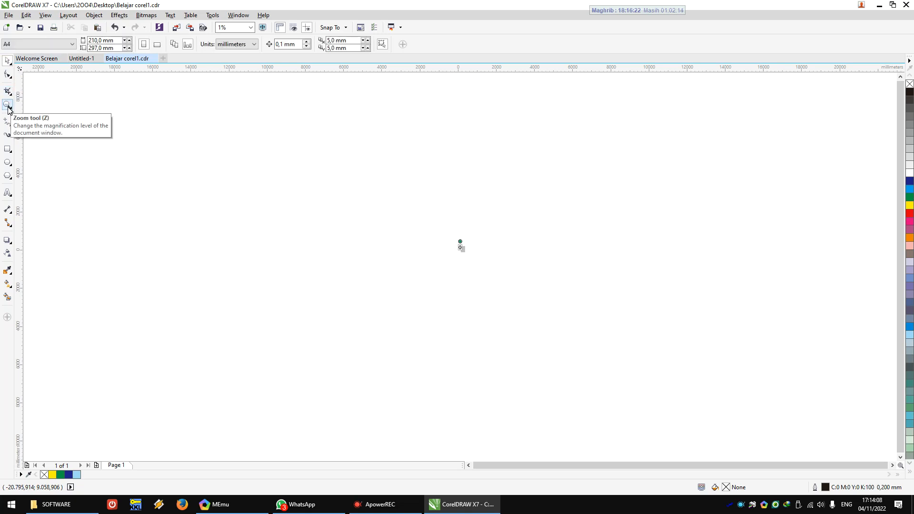
pyautogui.click(8, 106)
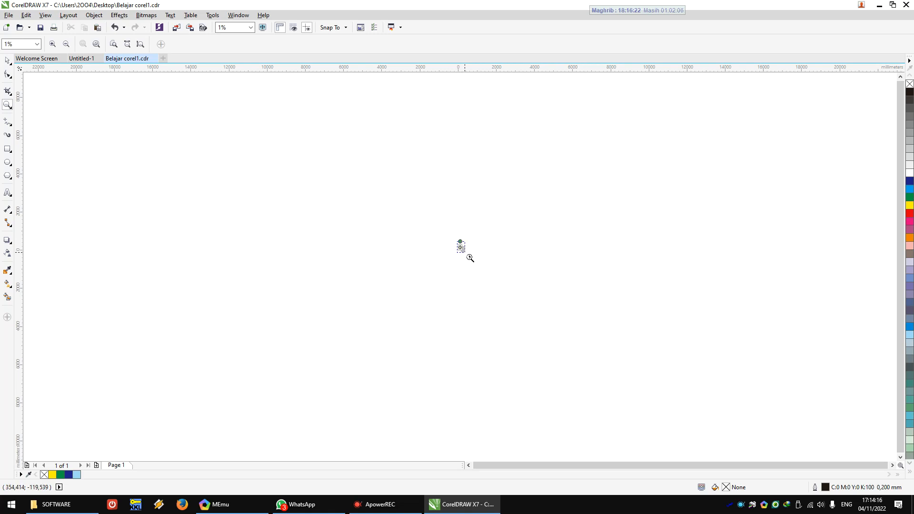
pyautogui.scroll(10, 464, 251)
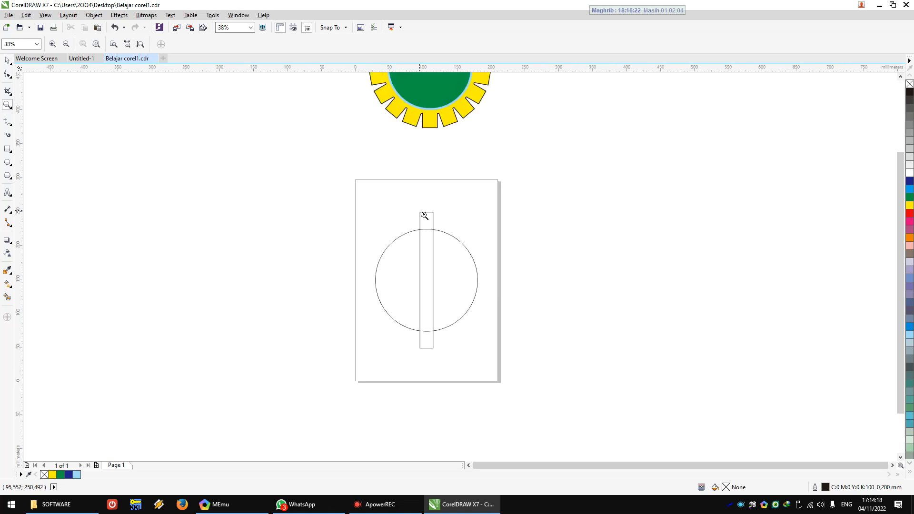
pyautogui.moveTo(415, 208); pyautogui.dragTo(446, 230)
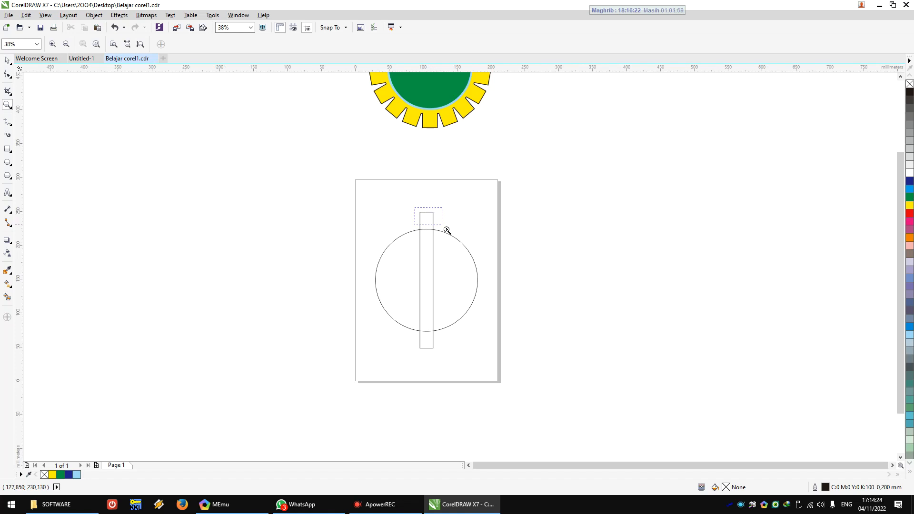
pyautogui.moveTo(448, 230); pyautogui.dragTo(447, 231)
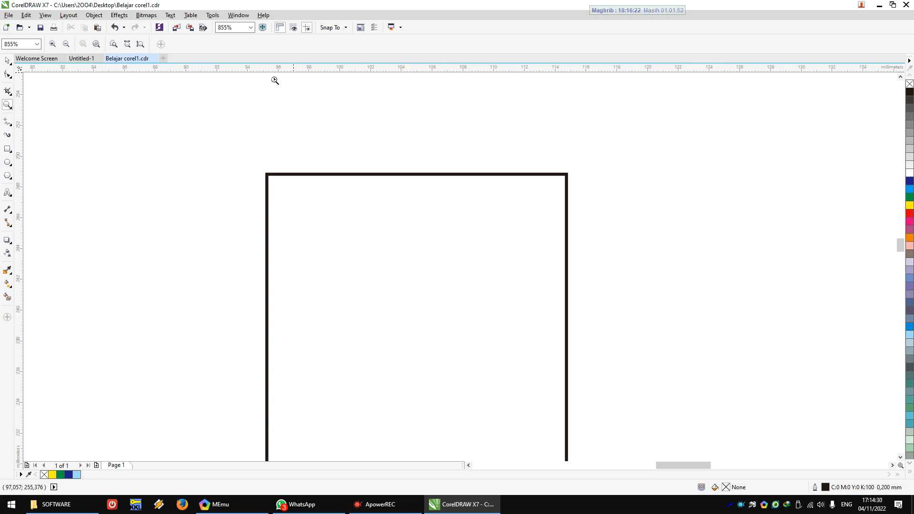
# Step: Fit the whole page in the view, then examine it together with the gear emblem above
pyautogui.click(250, 29)
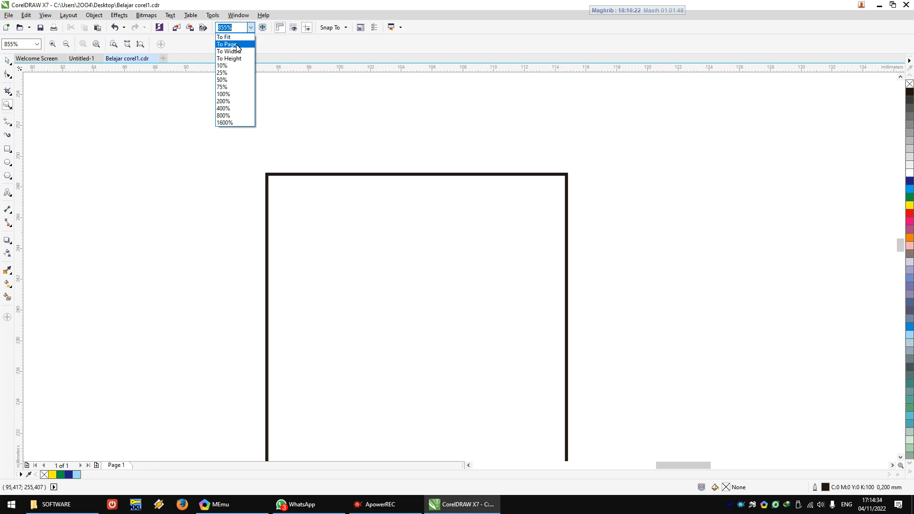
pyautogui.click(236, 44)
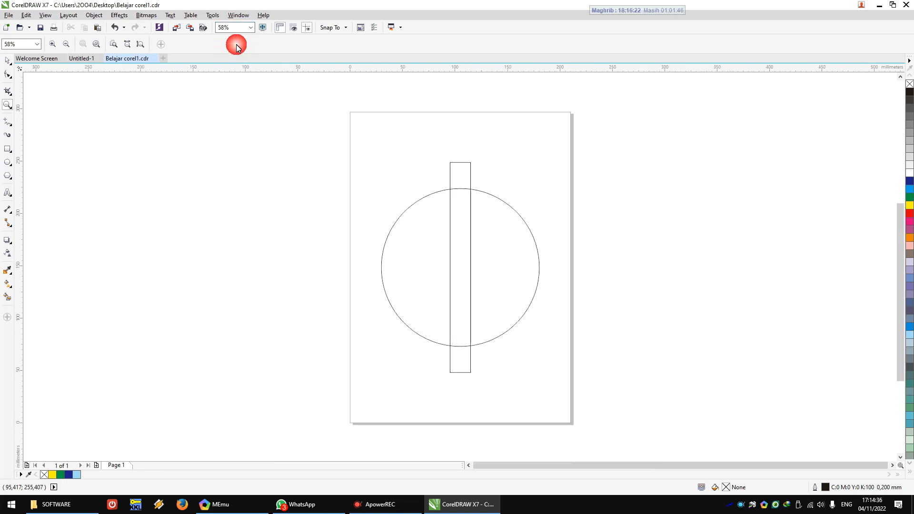
pyautogui.scroll(-1, 359, 202)
pyautogui.scroll(-1, 417, 203)
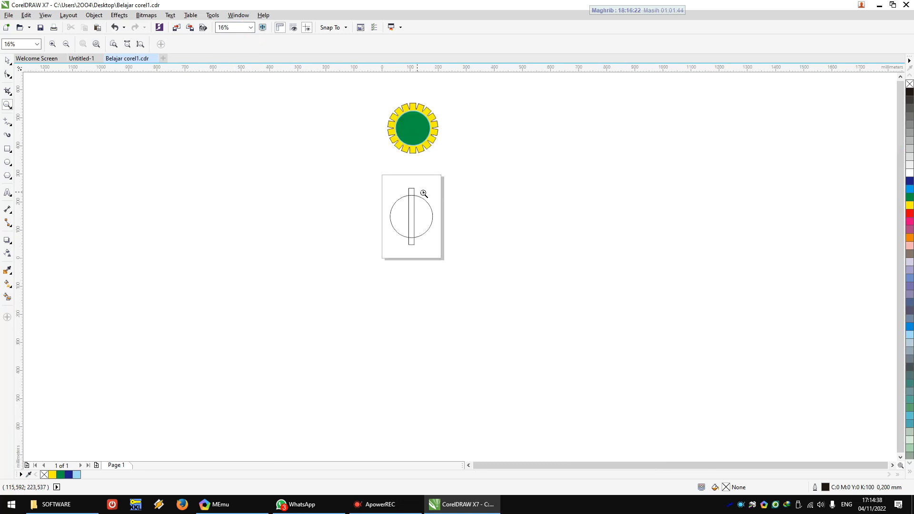
pyautogui.scroll(1, 424, 179)
pyautogui.click(7, 61)
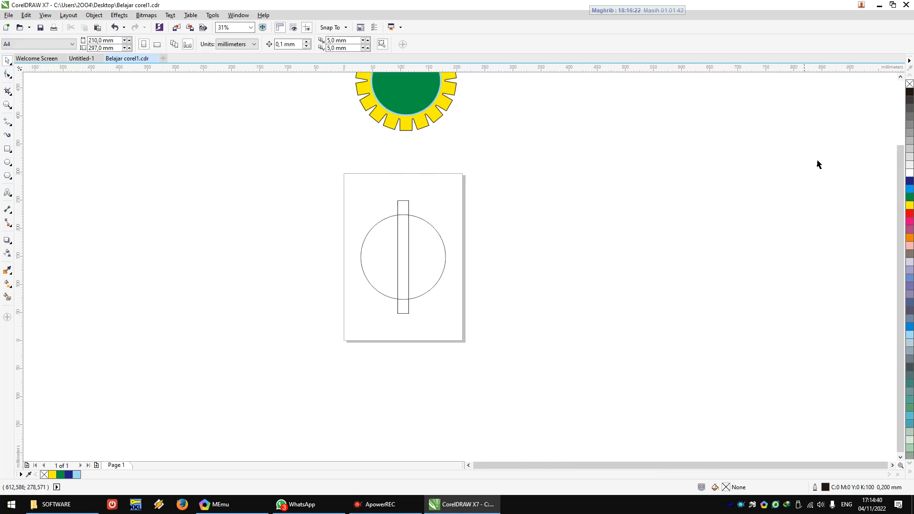
pyautogui.click(899, 82)
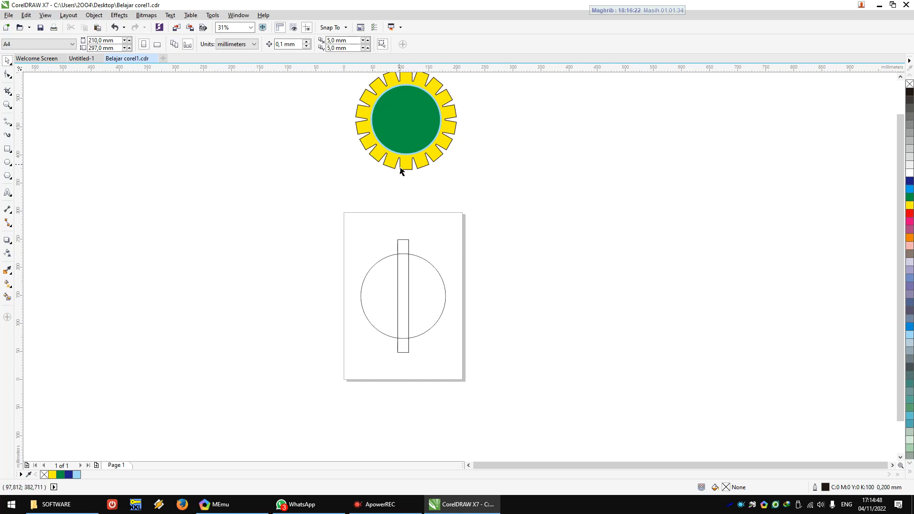
pyautogui.click(409, 247)
pyautogui.click(327, 230)
pyautogui.click(408, 248)
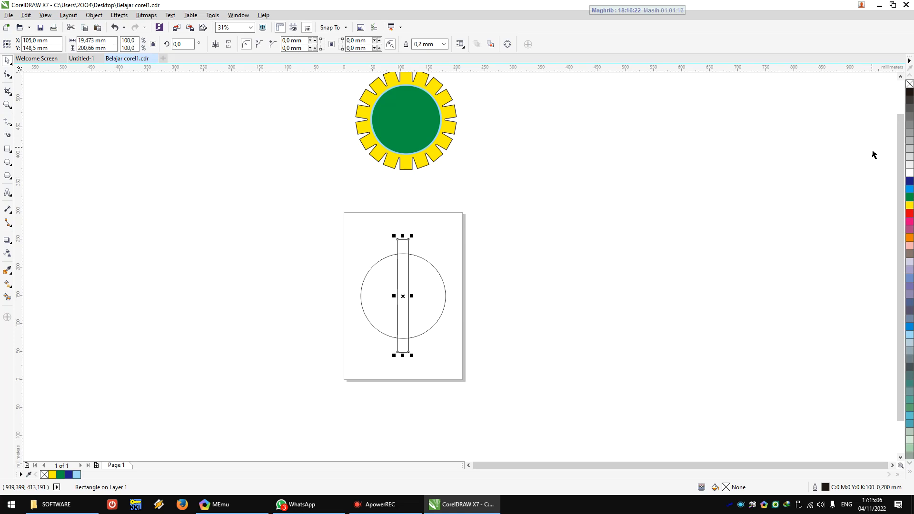
pyautogui.click(555, 259)
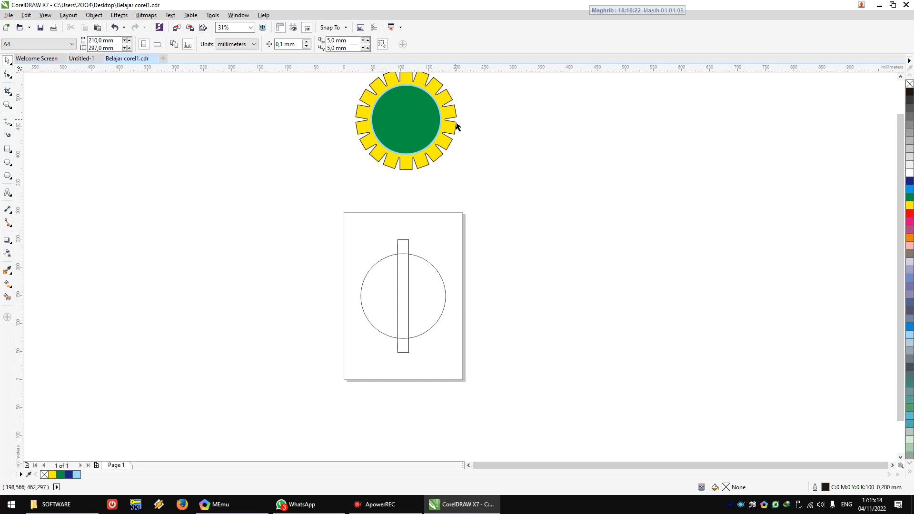
# Step: Open the Rotate settings of the Transformations docker for the narrow rectangle
pyautogui.hotkey('alt', 'F7')
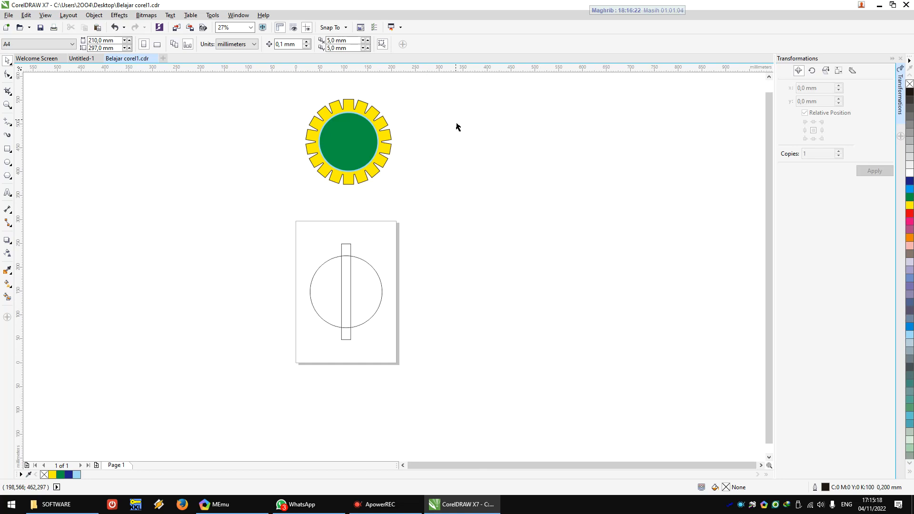
pyautogui.hotkey('alt', 'F7')
pyautogui.click(831, 107)
pyautogui.click(351, 250)
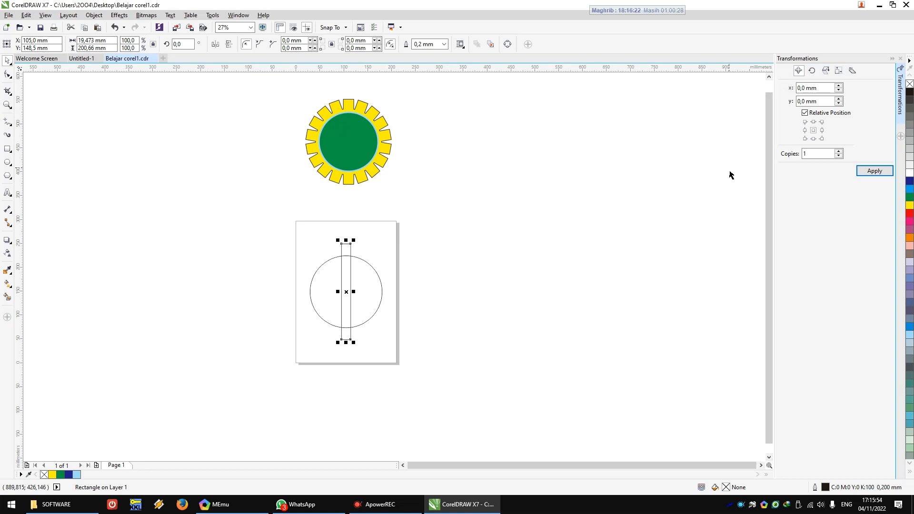
pyautogui.click(812, 71)
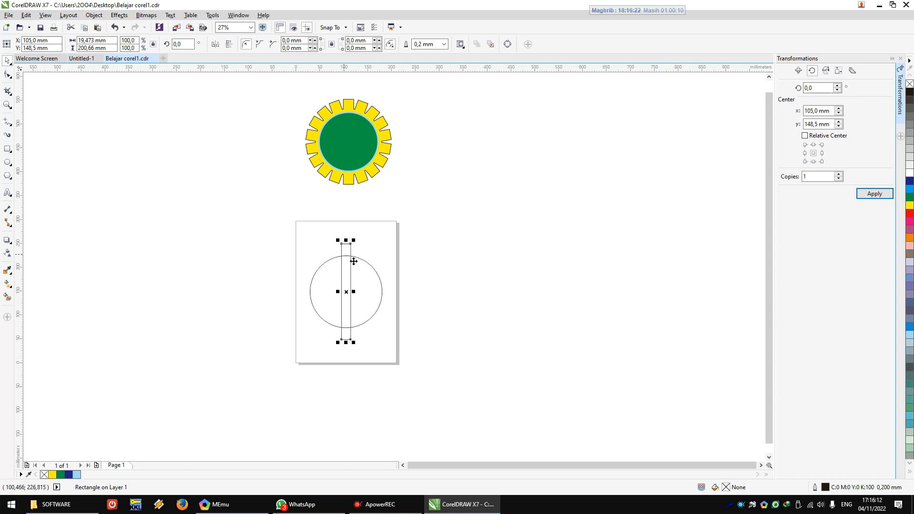
# Step: Create one copy of the narrow rectangle rotated by 15 degrees about its centre
pyautogui.click(840, 86)
pyautogui.click(841, 87)
pyautogui.click(840, 86)
pyautogui.click(807, 177)
pyautogui.click(800, 178)
pyautogui.click(875, 194)
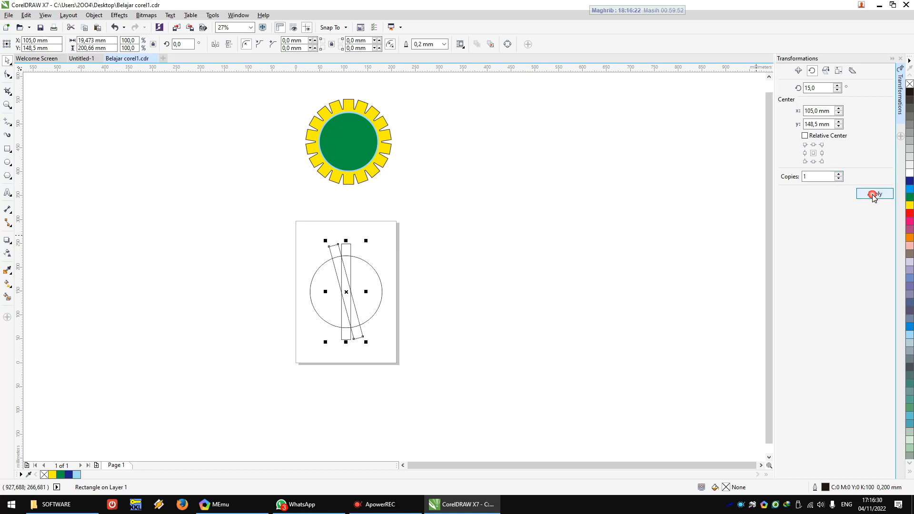
# Step: Repeat the 15-degree rotated copy until the rectangles fan evenly around the whole circle, then clear the selection
pyautogui.click(875, 194)
pyautogui.click(874, 194)
pyautogui.click(874, 195)
pyautogui.click(875, 195)
pyautogui.click(875, 195)
pyautogui.click(875, 194)
pyautogui.click(875, 194)
pyautogui.click(875, 194)
pyautogui.click(874, 195)
pyautogui.click(875, 195)
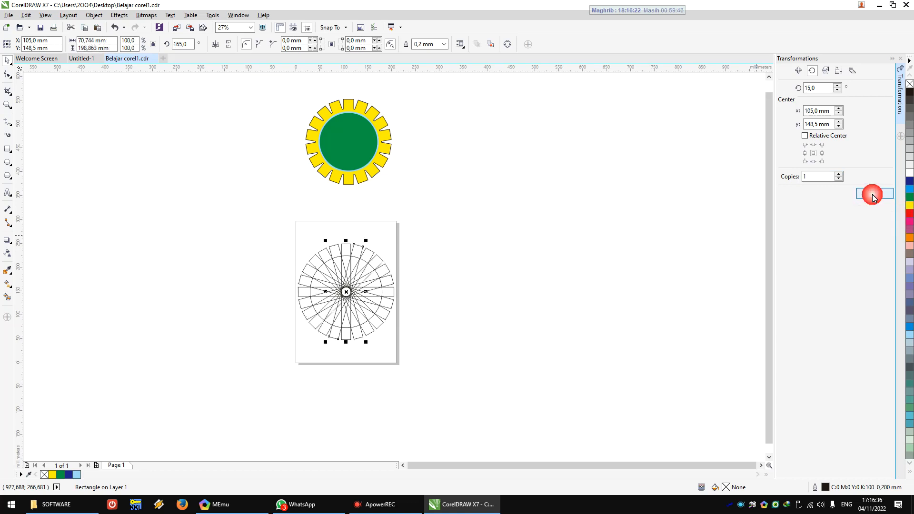
pyautogui.click(98, 160)
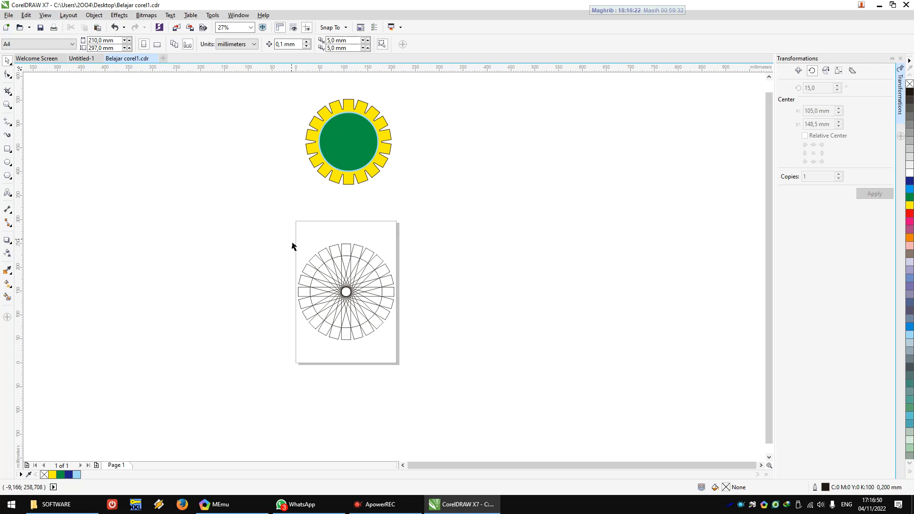
# Step: Weld the circle and all the rotated rectangles on the page into a single gear-shaped outline, then clear the selection
pyautogui.moveTo(292, 240); pyautogui.dragTo(413, 365)
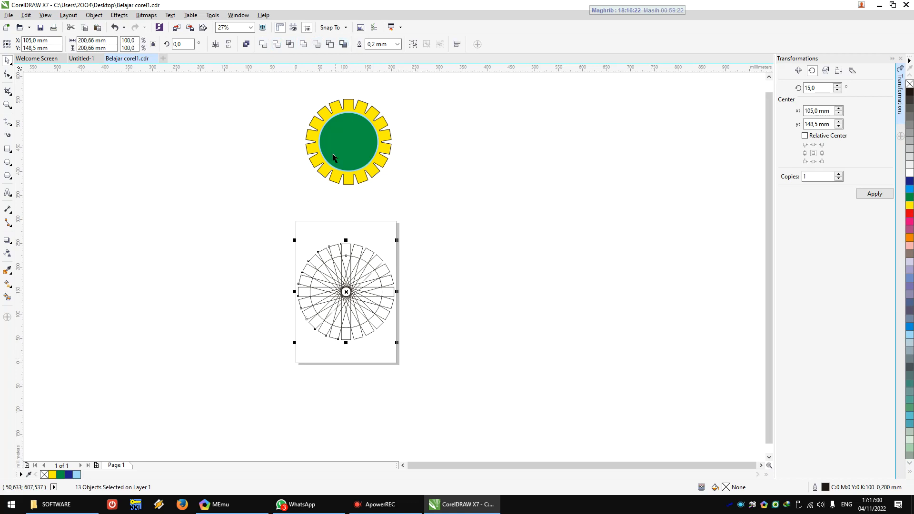
pyautogui.click(278, 172)
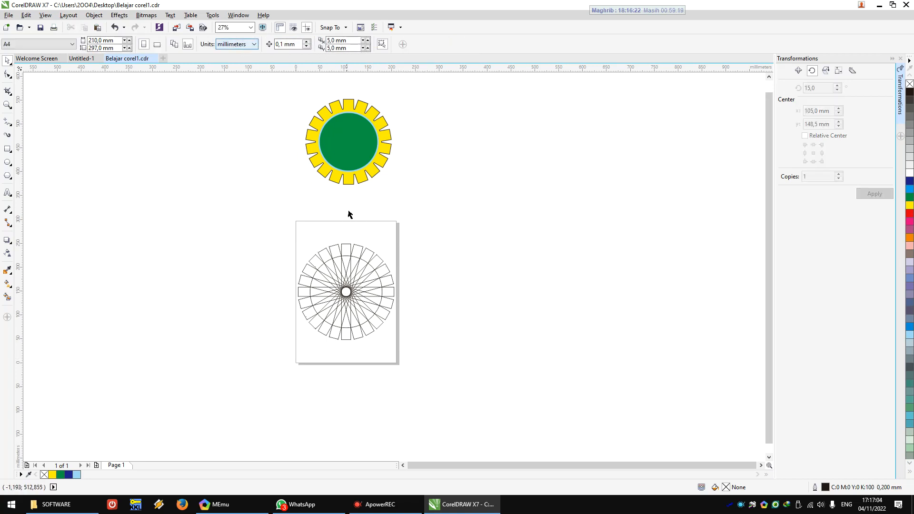
pyautogui.moveTo(280, 227); pyautogui.dragTo(439, 361)
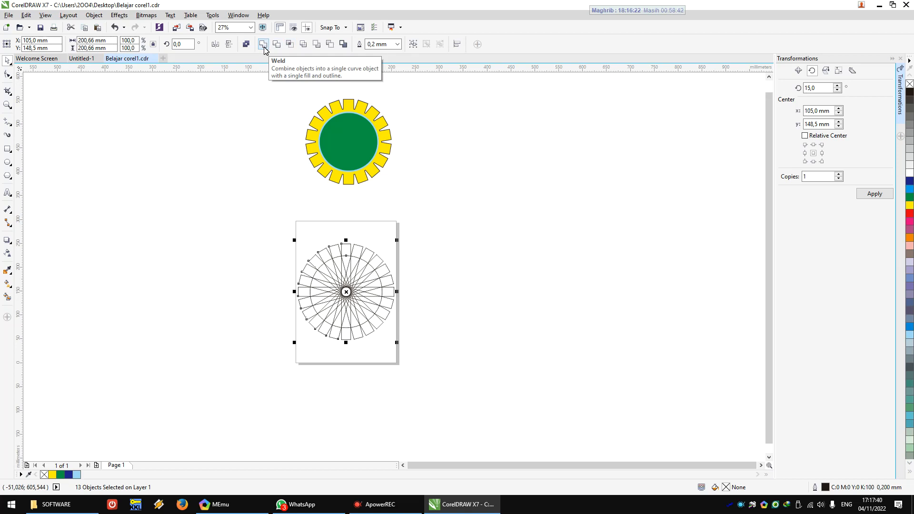
pyautogui.click(322, 254)
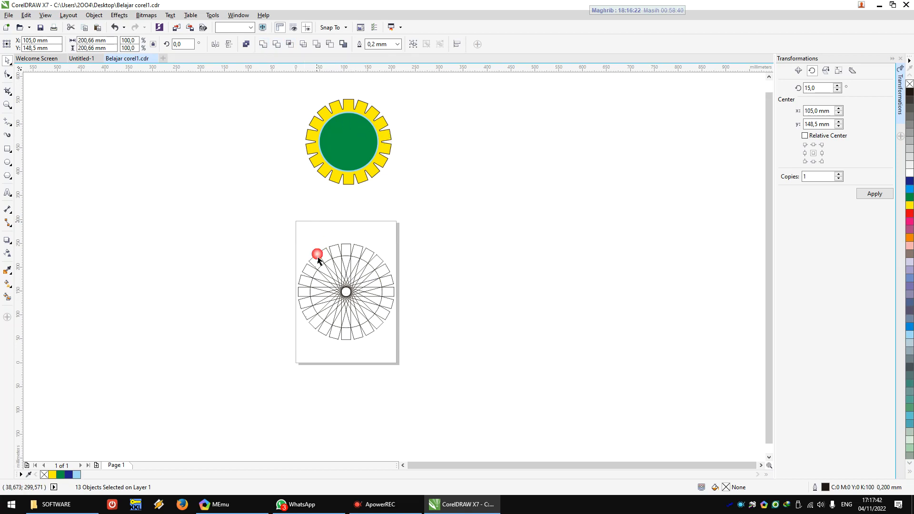
pyautogui.moveTo(270, 224); pyautogui.dragTo(405, 350)
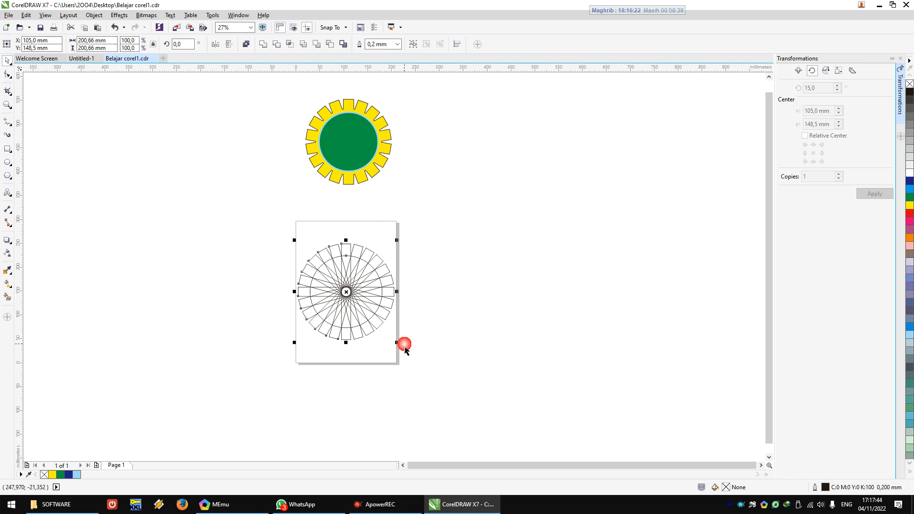
pyautogui.click(263, 45)
pyautogui.click(427, 277)
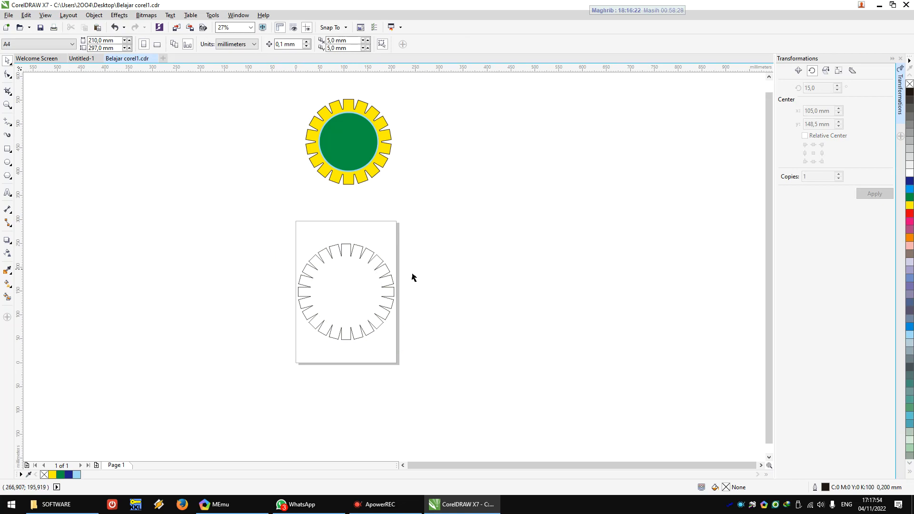
pyautogui.click(374, 301)
pyautogui.click(482, 234)
# Step: Draw a circle about 165 mm in diameter beside the page and centre it on the page inside the gear
pyautogui.click(8, 163)
pyautogui.moveTo(222, 276); pyautogui.dragTo(267, 315)
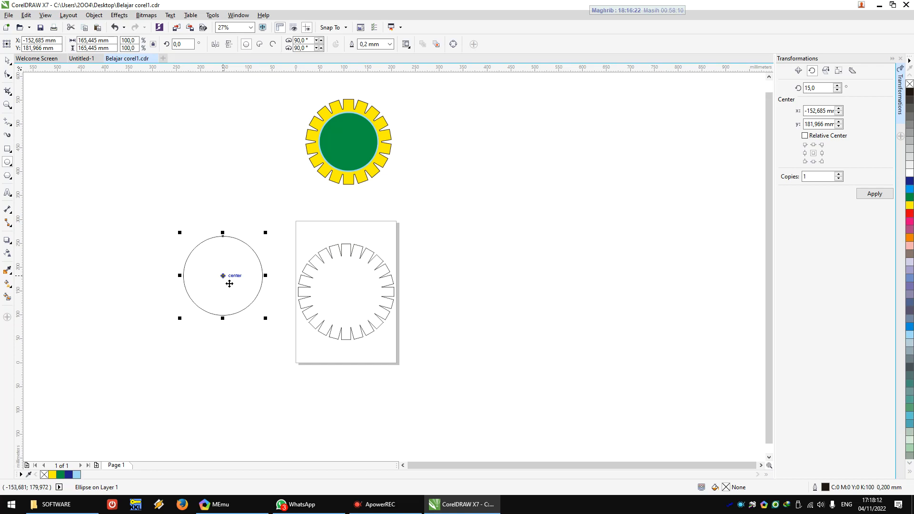
pyautogui.moveTo(230, 284)
pyautogui.mouseDown()
pyautogui.moveTo(306, 296)
pyautogui.moveTo(241, 291)
pyautogui.mouseUp()
pyautogui.press('p')
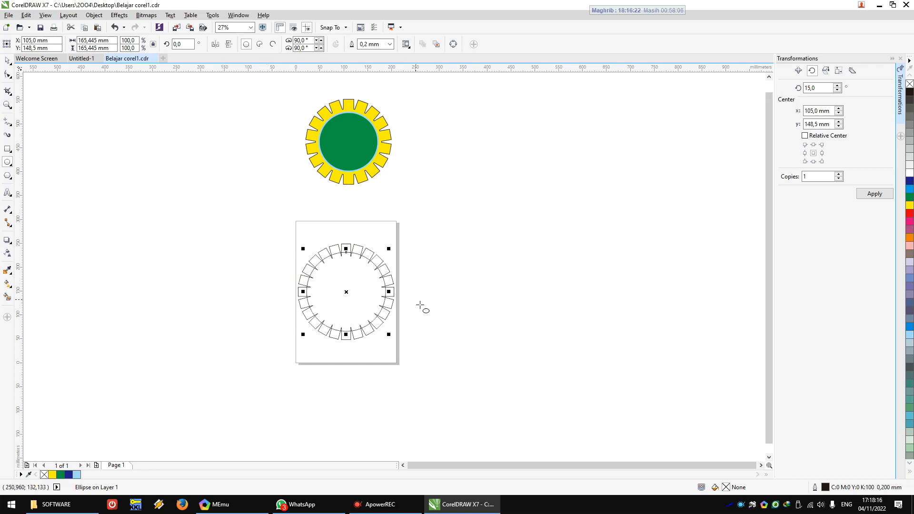
# Step: Shrink the circle about its centre to about 132 mm so it fits inside the gear's teeth, then clear the selection
pyautogui.scroll(2, 372, 303)
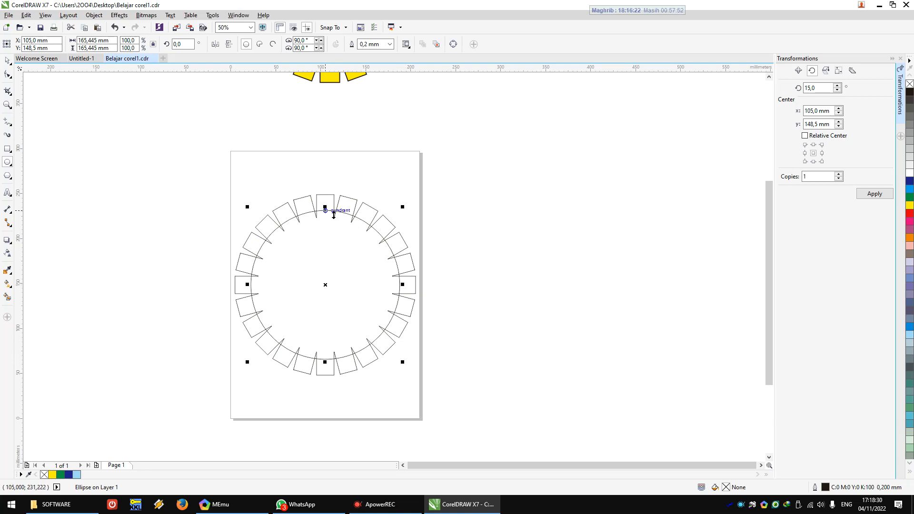
pyautogui.moveTo(409, 215); pyautogui.dragTo(400, 229)
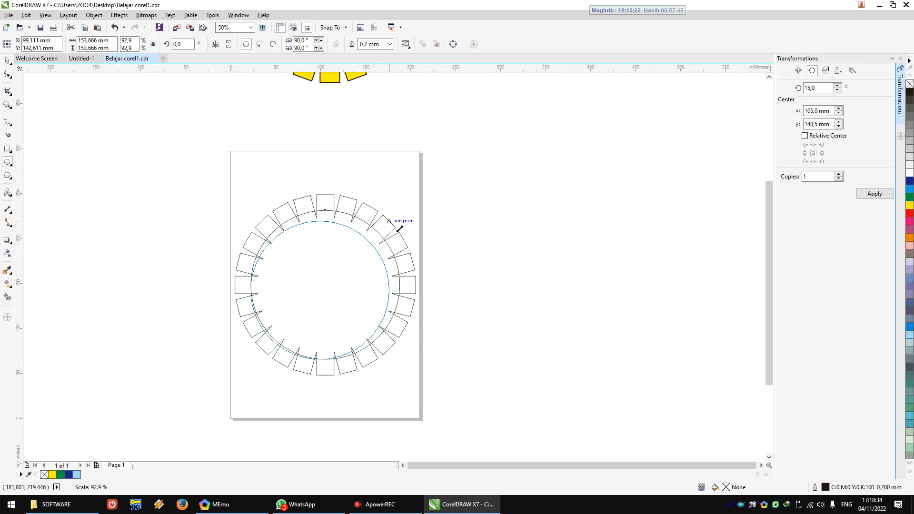
pyautogui.press('Escape')
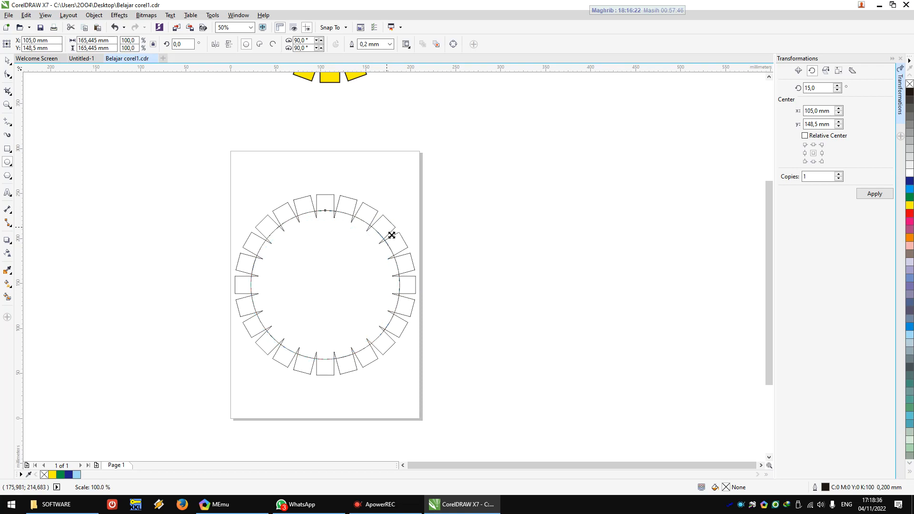
pyautogui.moveTo(408, 215); pyautogui.dragTo(389, 234)
pyautogui.moveTo(391, 234); pyautogui.dragTo(390, 233)
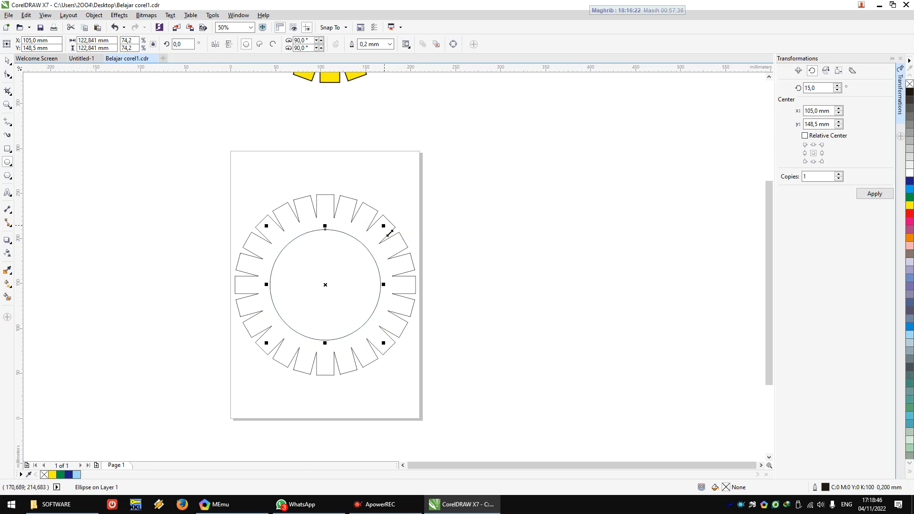
pyautogui.moveTo(391, 232)
pyautogui.mouseDown()
pyautogui.moveTo(399, 226)
pyautogui.moveTo(390, 223)
pyautogui.mouseUp()
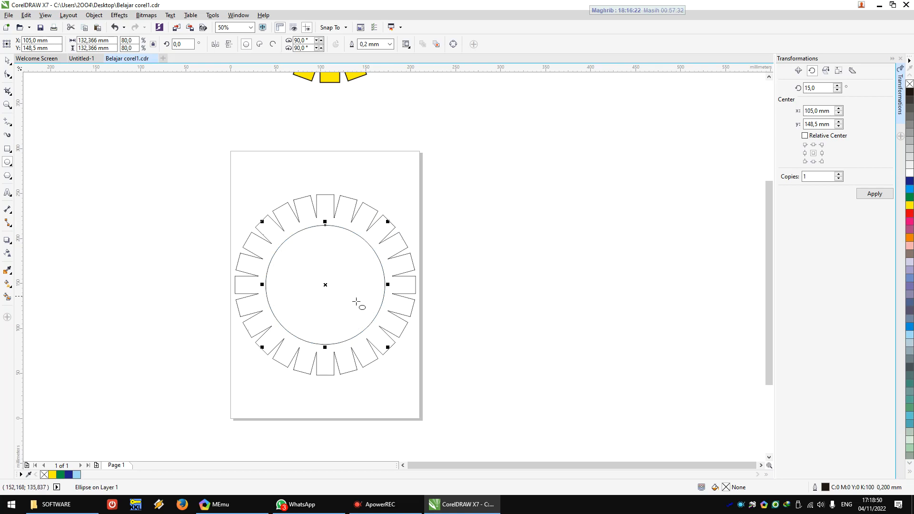
pyautogui.moveTo(332, 292); pyautogui.dragTo(543, 257)
pyautogui.hotkey('ctrl', 'z')
pyautogui.click(7, 60)
pyautogui.click(263, 264)
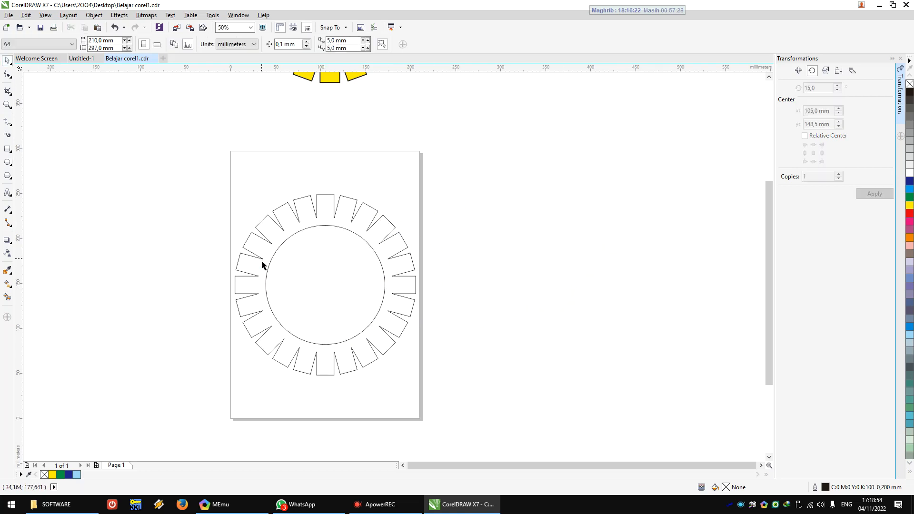
# Step: Move the original coloured emblem down until it slightly overlaps the page's upper edge, and frame both gears in the view
pyautogui.scroll(-1, 262, 260)
pyautogui.moveTo(225, 84); pyautogui.dragTo(378, 188)
pyautogui.moveTo(294, 144); pyautogui.dragTo(295, 186)
pyautogui.scroll(1, 312, 253)
pyautogui.click(498, 278)
pyautogui.scroll(-1, 498, 279)
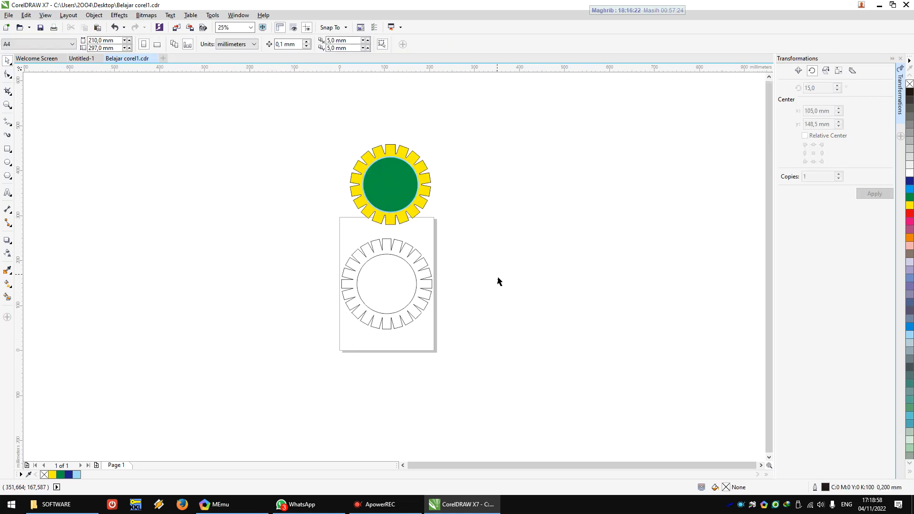
pyautogui.press('z')
pyautogui.moveTo(310, 117)
pyautogui.mouseDown()
pyautogui.moveTo(320, 147)
pyautogui.moveTo(473, 351)
pyautogui.mouseUp()
pyautogui.click(7, 60)
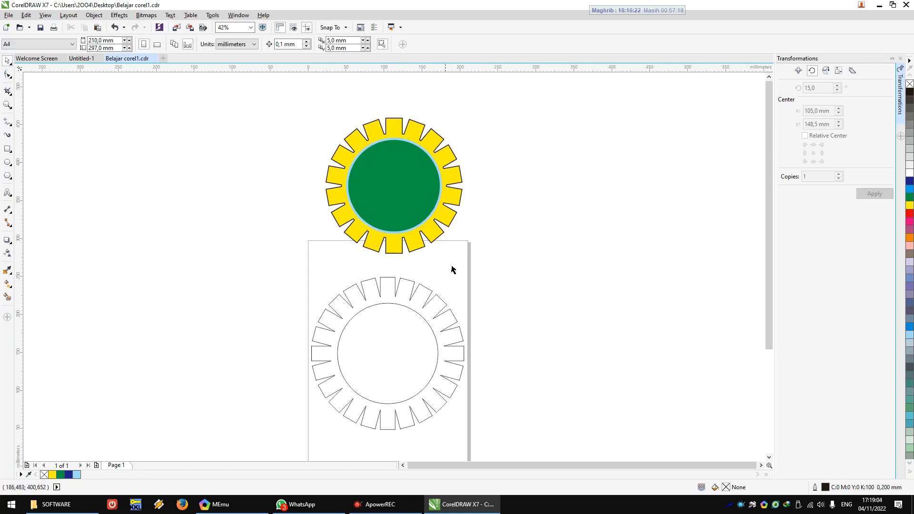
# Step: Fill the welded gear on the page with Yellow (C:0 M:0 Y:100 K:0)
pyautogui.click(442, 310)
pyautogui.moveTo(447, 306); pyautogui.dragTo(520, 290)
pyautogui.hotkey('ctrl', 'z')
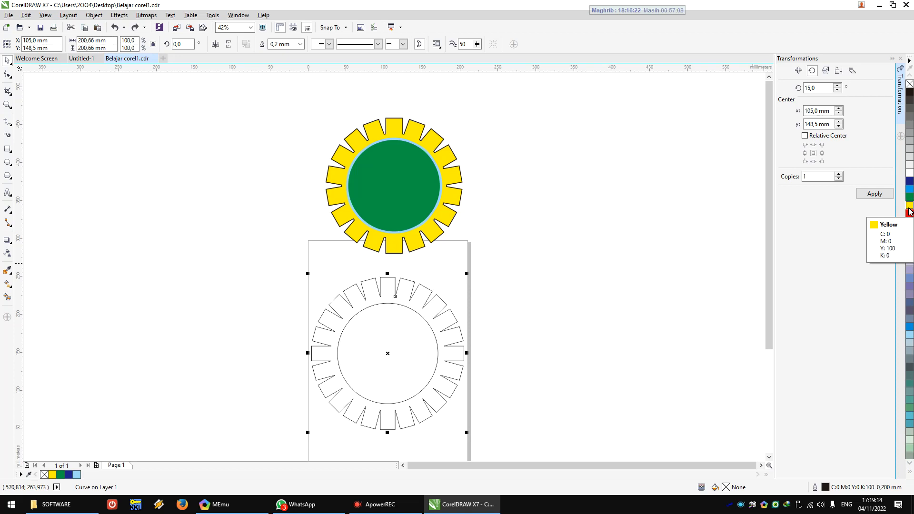
pyautogui.click(910, 210)
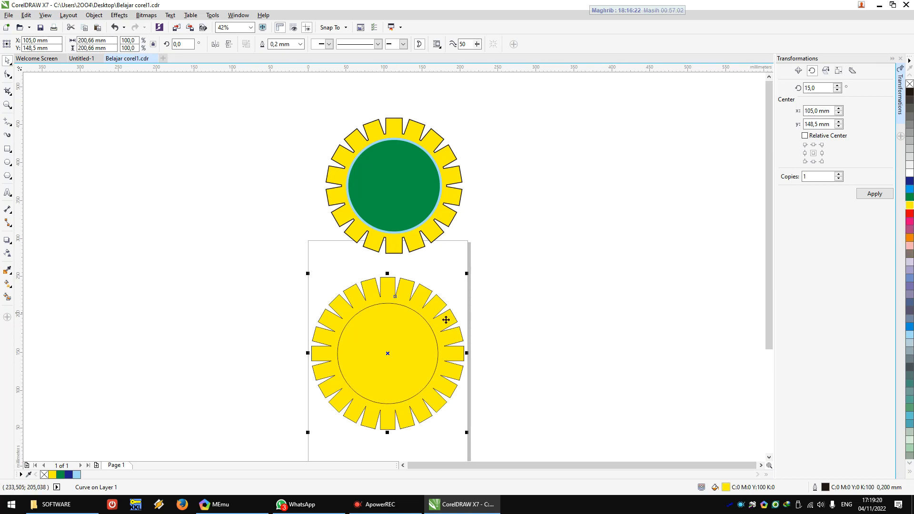
# Step: Fill the circle inside the new gear with green (C:100 M:0 Y:100 K:0), then clear the selection
pyautogui.click(413, 318)
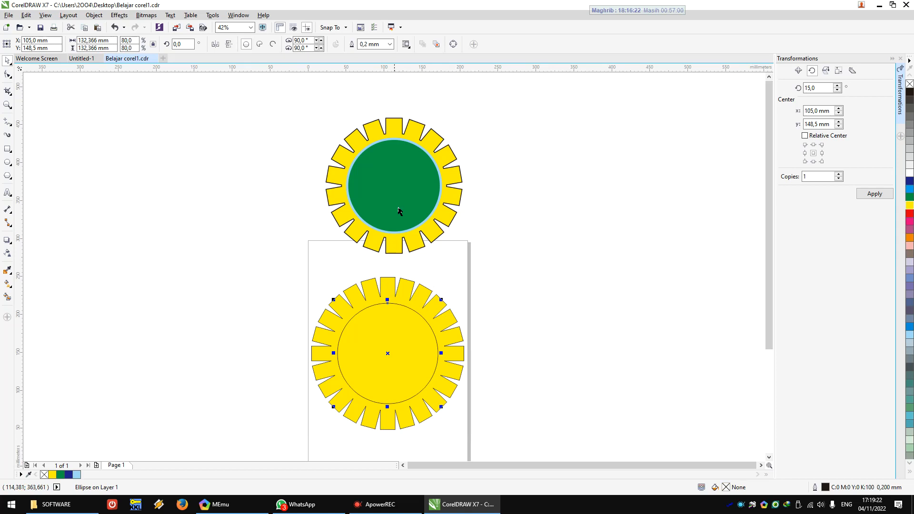
pyautogui.click(911, 199)
pyautogui.click(574, 229)
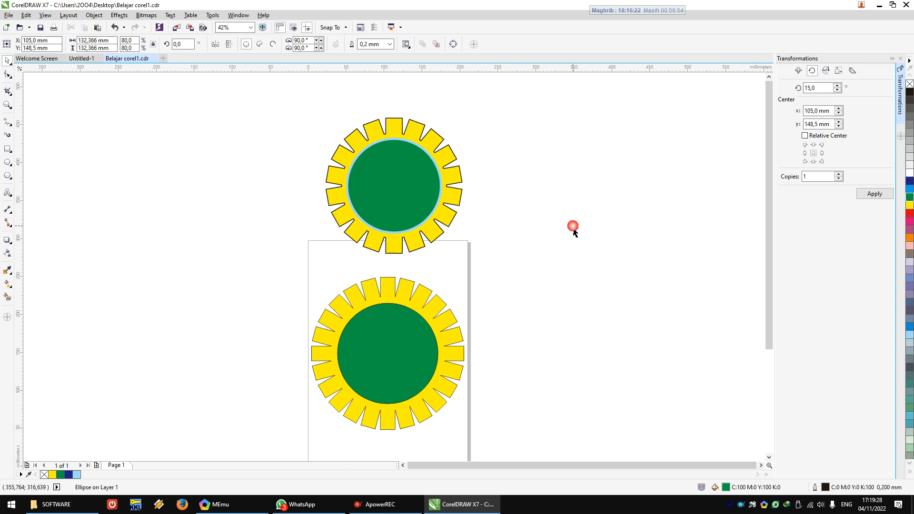
# Step: Check the original emblem's inner circle, then set the new green circle's outline colour to blue (C:100 M:0 Y:0 K:0)
pyautogui.click(435, 169)
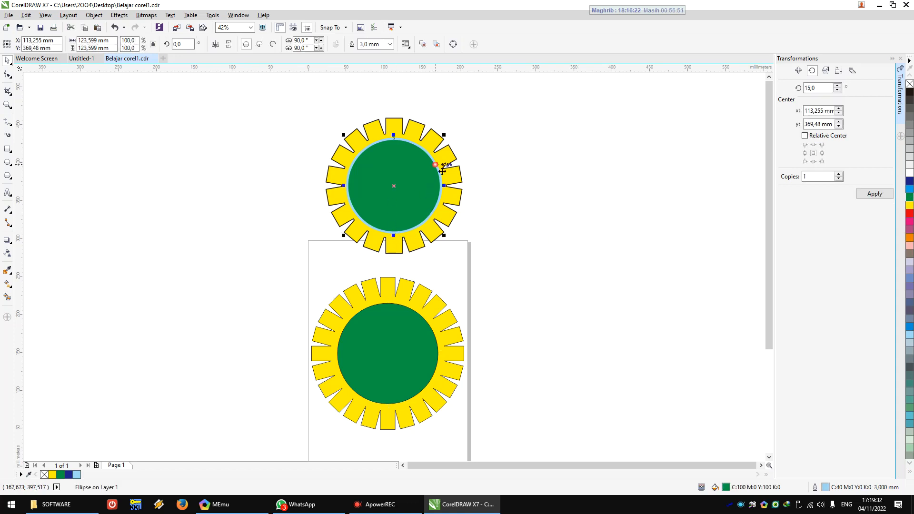
pyautogui.click(437, 345)
pyautogui.scroll(5, 434, 336)
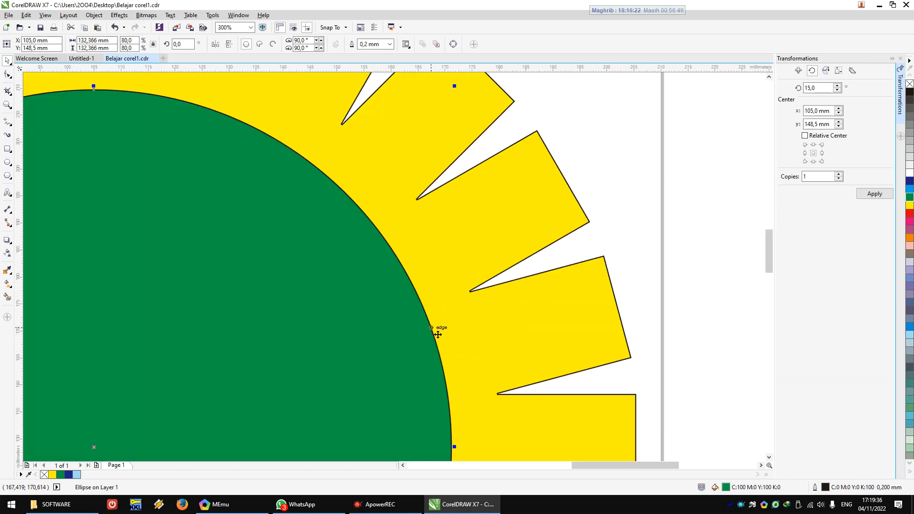
pyautogui.scroll(-6, 438, 334)
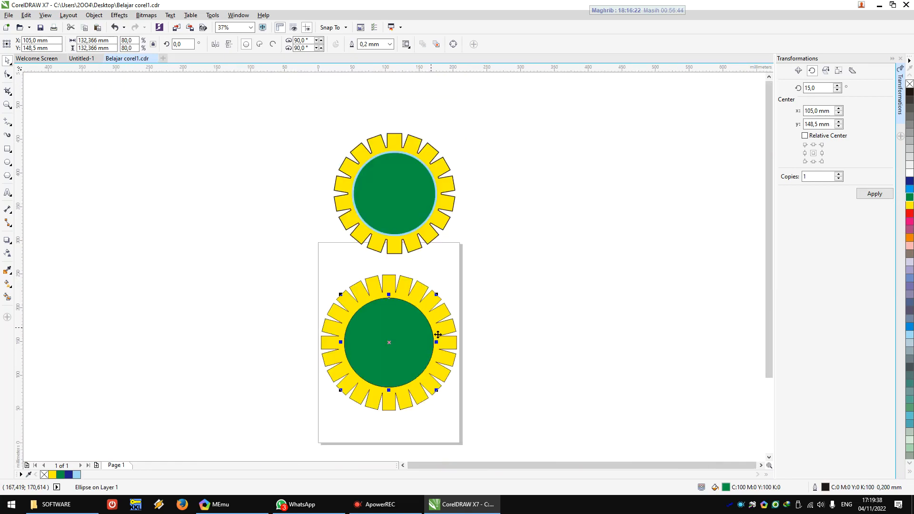
pyautogui.rightClick(911, 202)
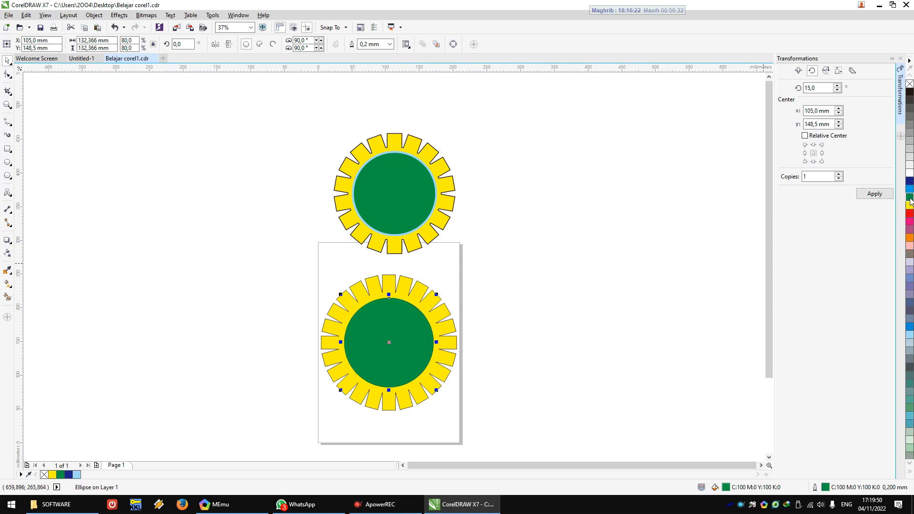
pyautogui.rightClick(910, 189)
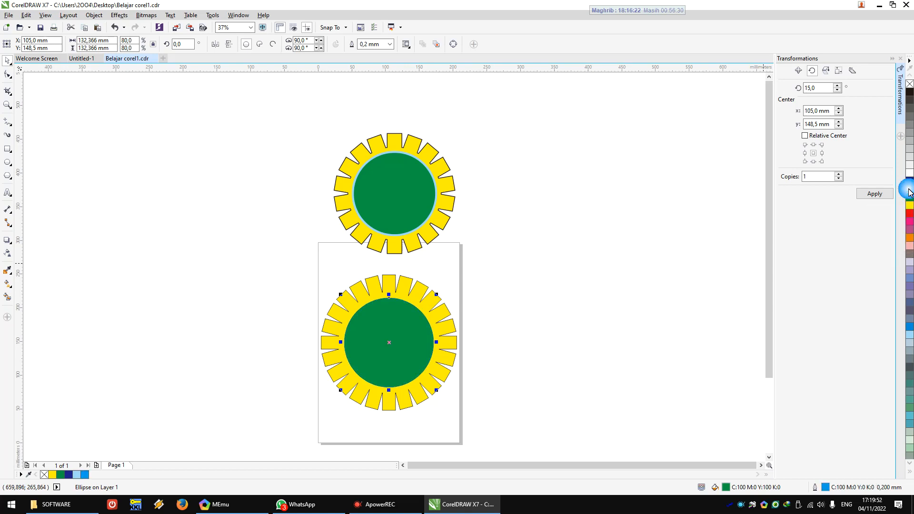
# Step: Set the outline width of the new green circle to 2.5 mm
pyautogui.scroll(2, 453, 340)
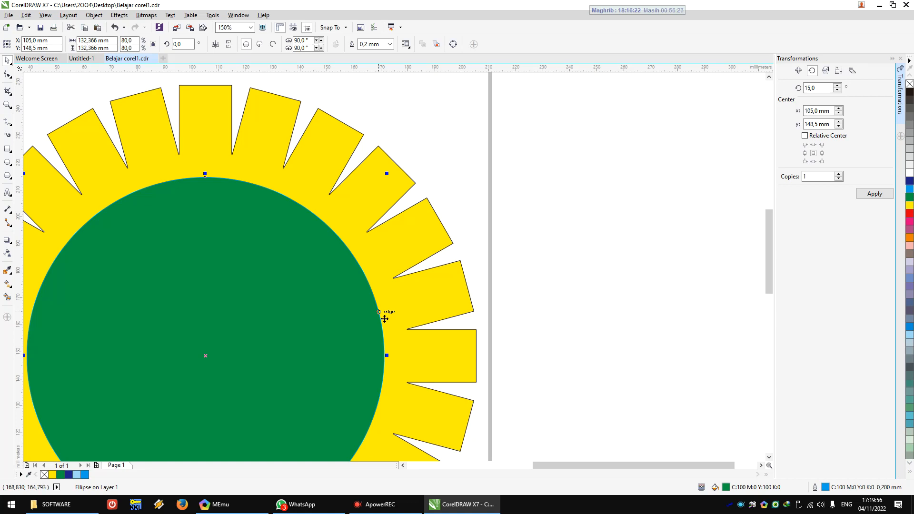
pyautogui.click(391, 44)
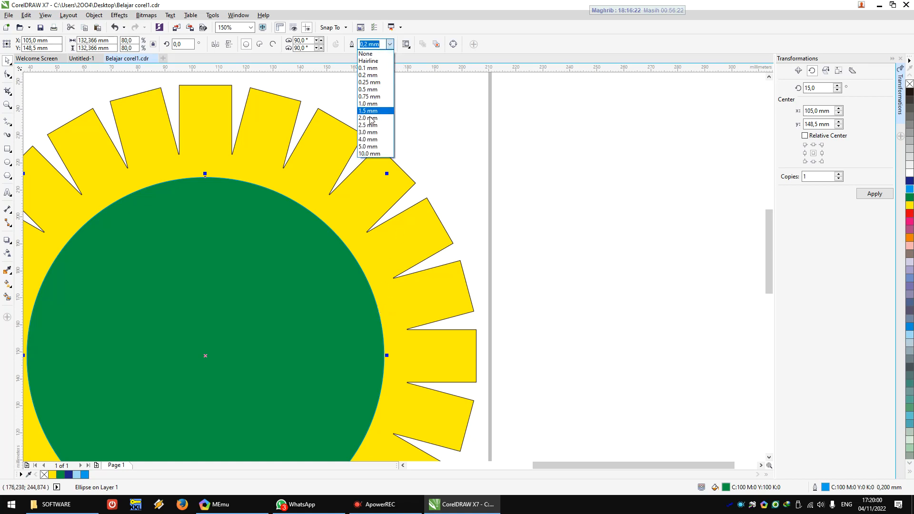
pyautogui.click(370, 133)
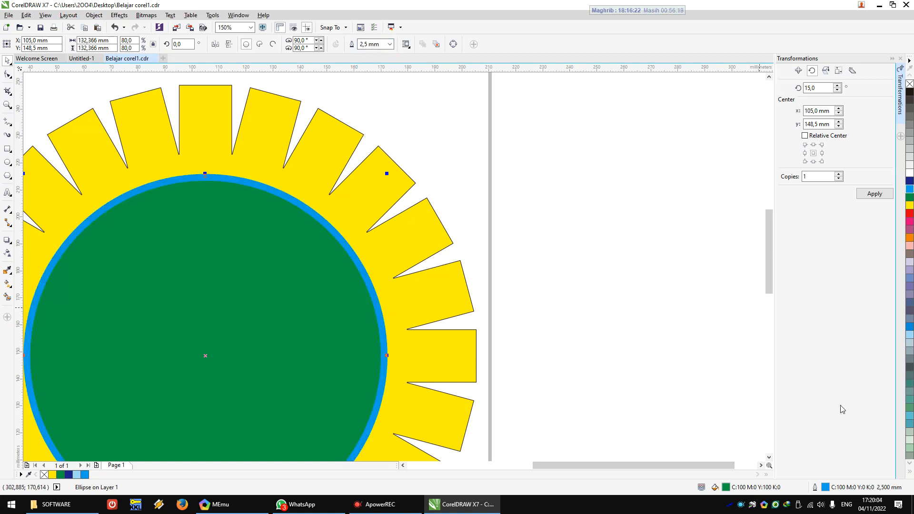
# Step: Open the Outline Pen settings for the green circle and review the colour and width options without changing them
pyautogui.doubleClick(816, 489)
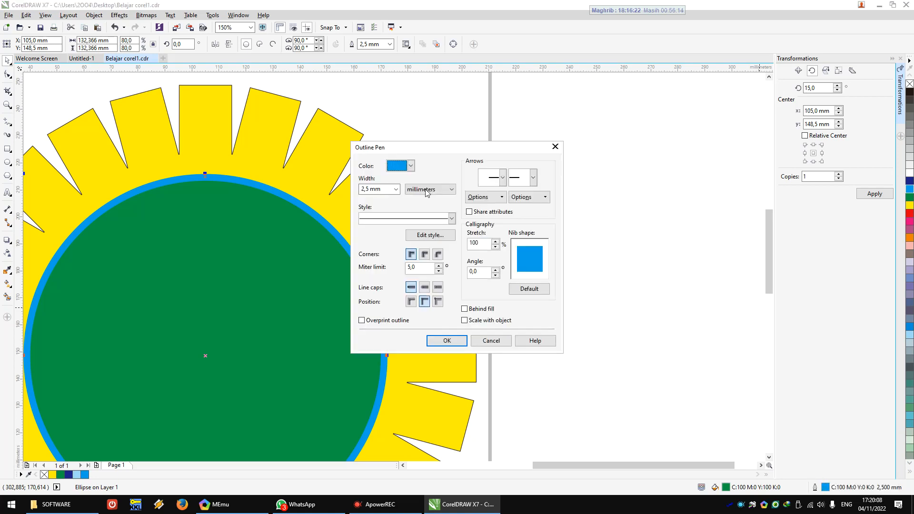
pyautogui.click(412, 165)
pyautogui.click(412, 166)
pyautogui.click(396, 189)
pyautogui.click(396, 189)
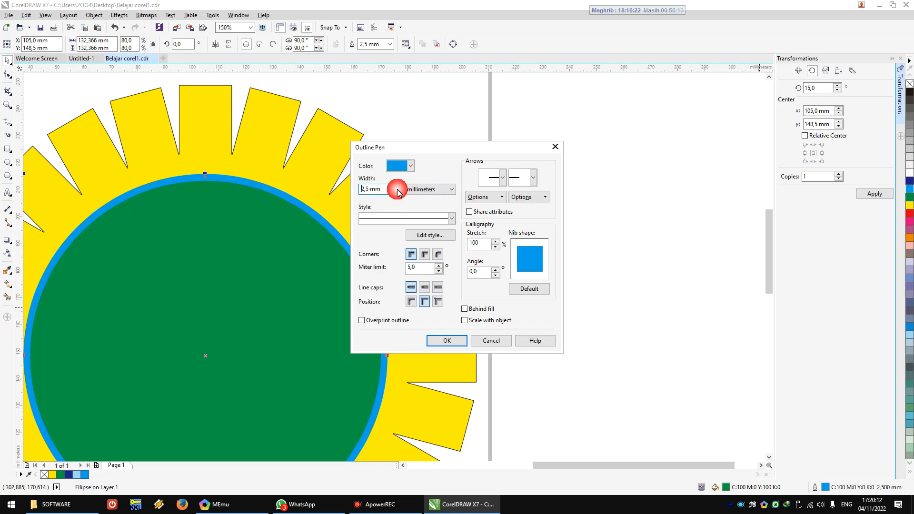
pyautogui.click(447, 340)
# Step: Move the original emblem closer above the new gear, to about X 102.5 mm, Y 354.3 mm, then clear the selection
pyautogui.scroll(-3, 476, 336)
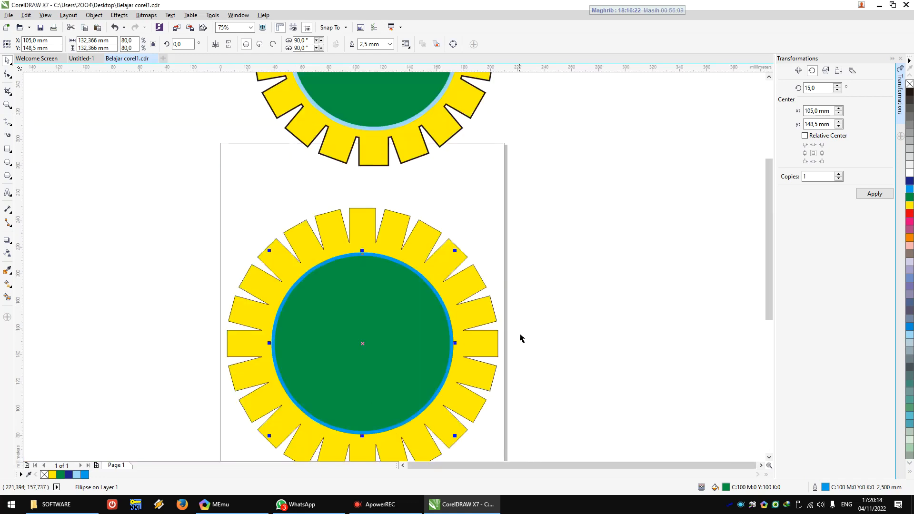
pyautogui.scroll(-2, 574, 337)
pyautogui.moveTo(343, 104); pyautogui.dragTo(578, 423)
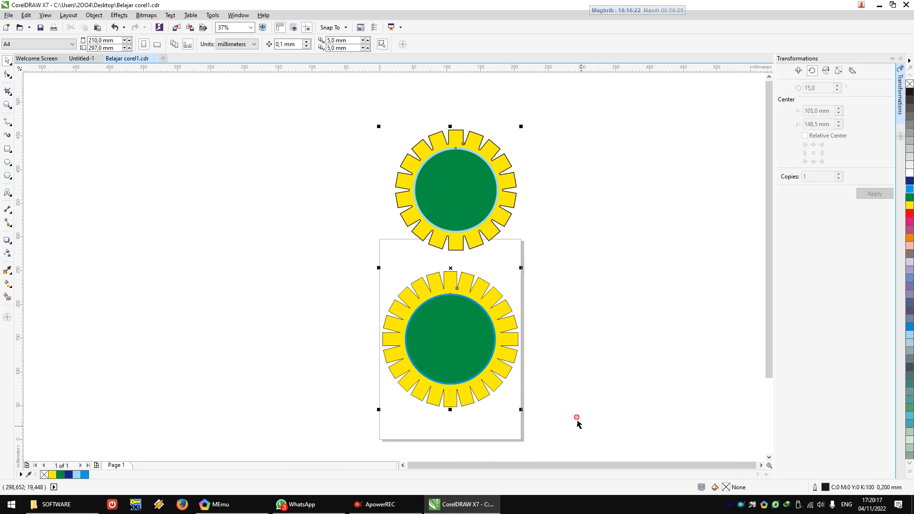
pyautogui.click(568, 291)
pyautogui.moveTo(350, 127); pyautogui.dragTo(565, 267)
pyautogui.moveTo(486, 232); pyautogui.dragTo(476, 241)
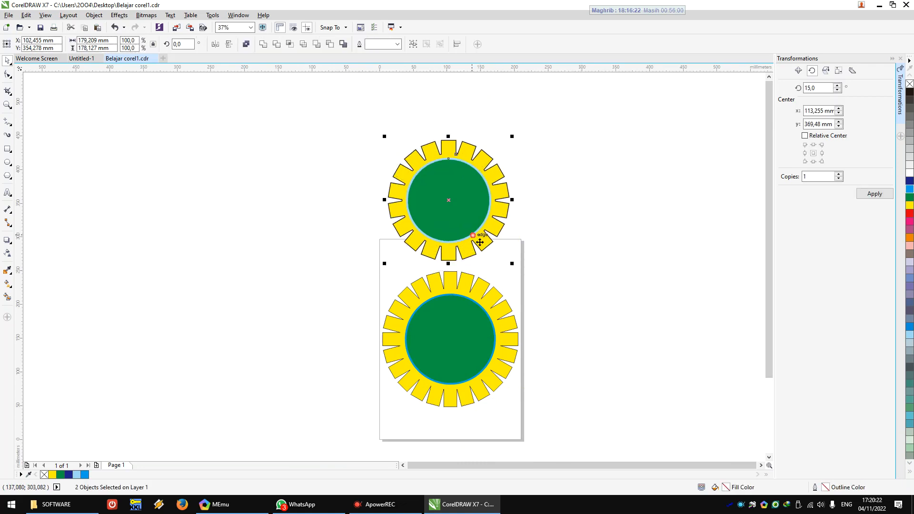
pyautogui.click(632, 250)
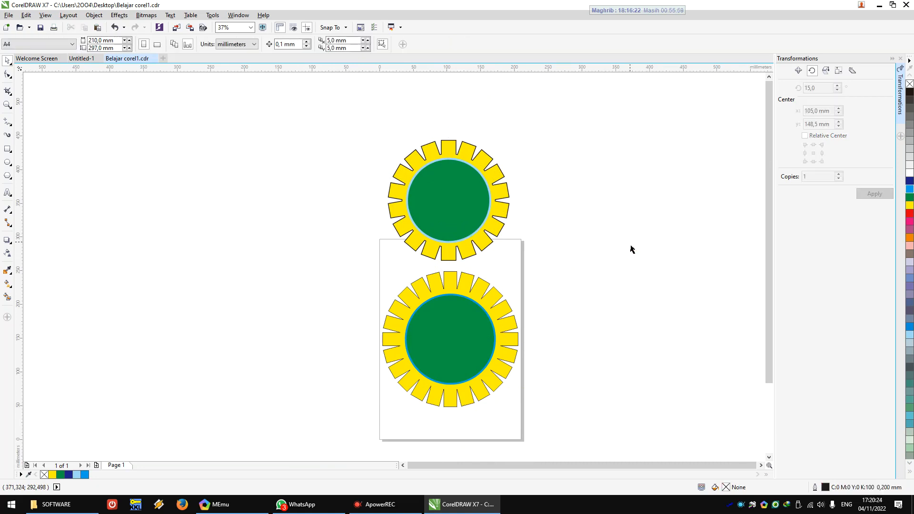